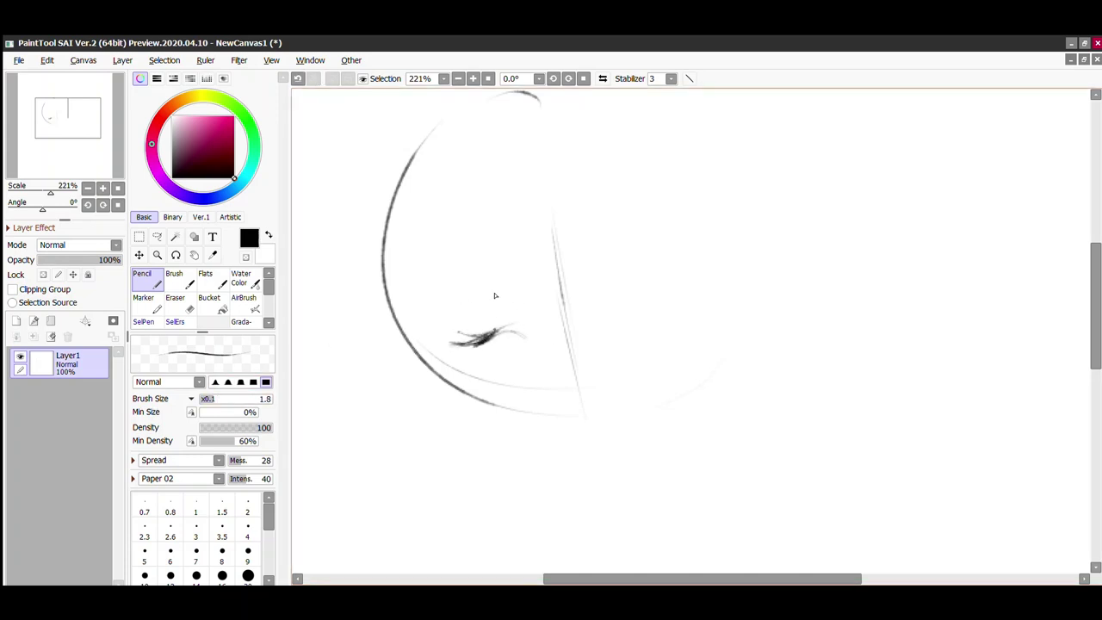
Step: Refine the eye strokes, removing stray lash marks and a dot near the nose
key(ctrl+z)
key(ctrl+z)
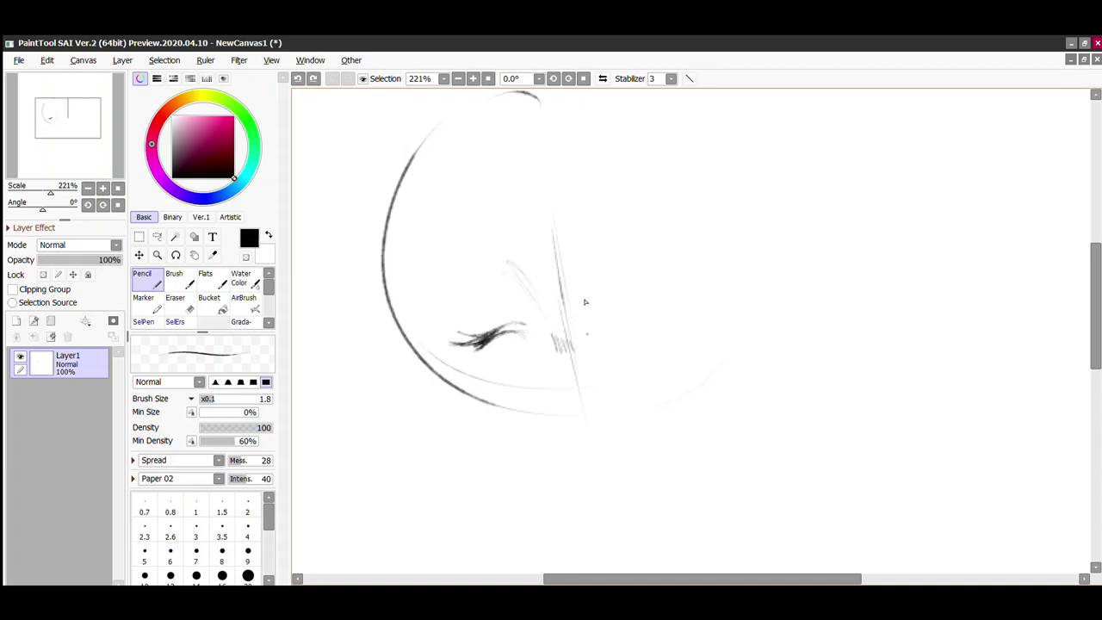
drag(582, 299, 657, 277)
key(ctrl+z)
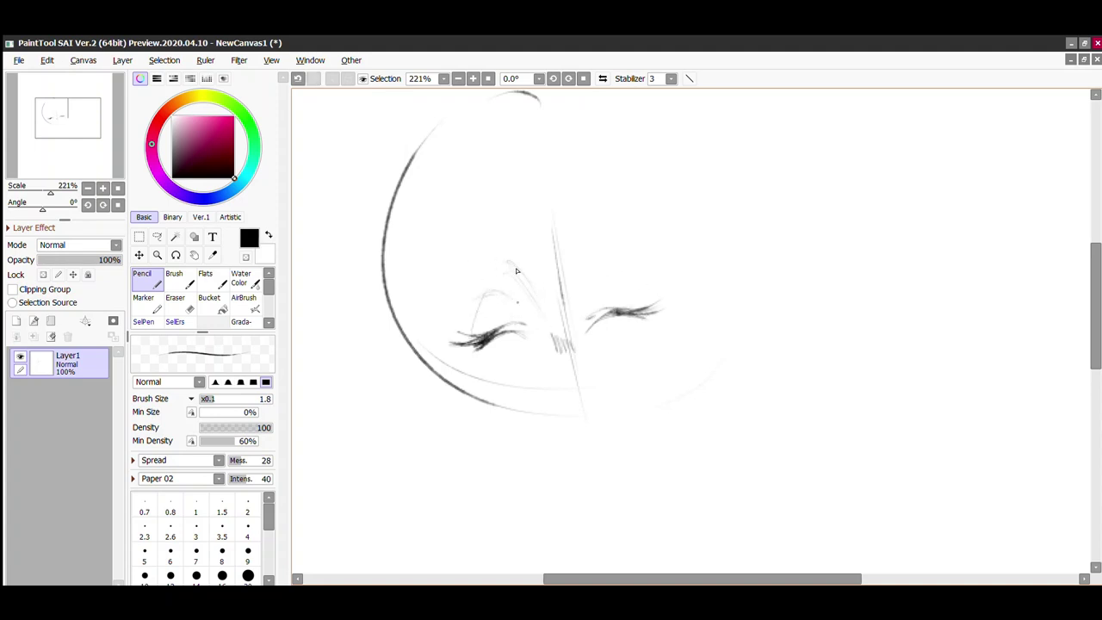
key(ctrl+z)
click(588, 249)
Step: Sketch both eyebrows, the right lower eyelid and the darker left lower lashes
drag(455, 274, 505, 244)
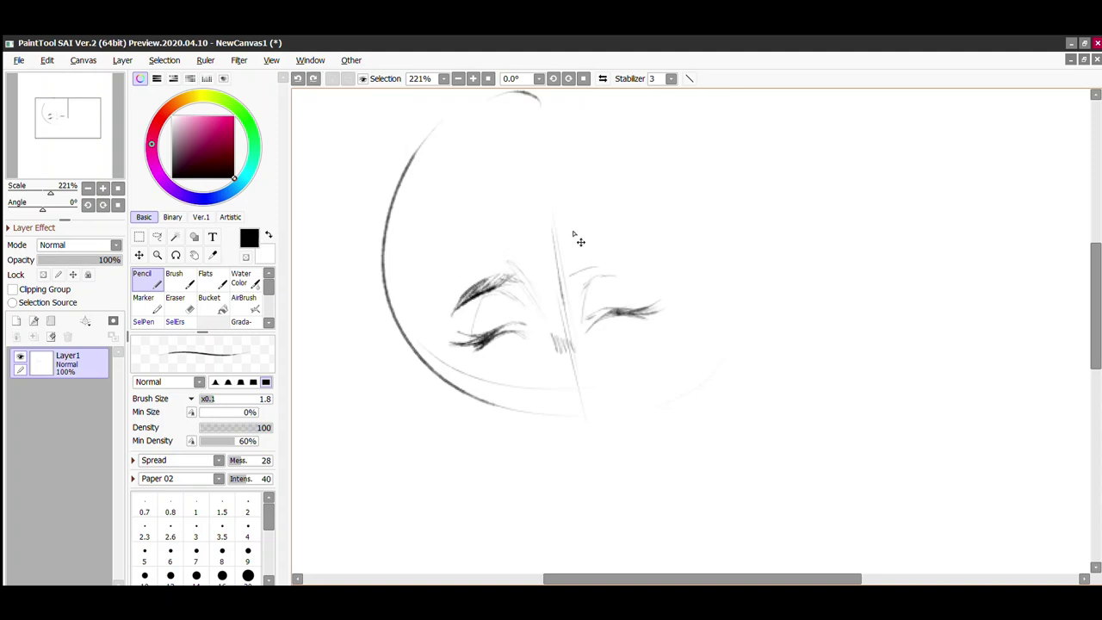
mouse_move(569, 269)
mouse_down()
mouse_move(643, 260)
mouse_move(611, 261)
mouse_up()
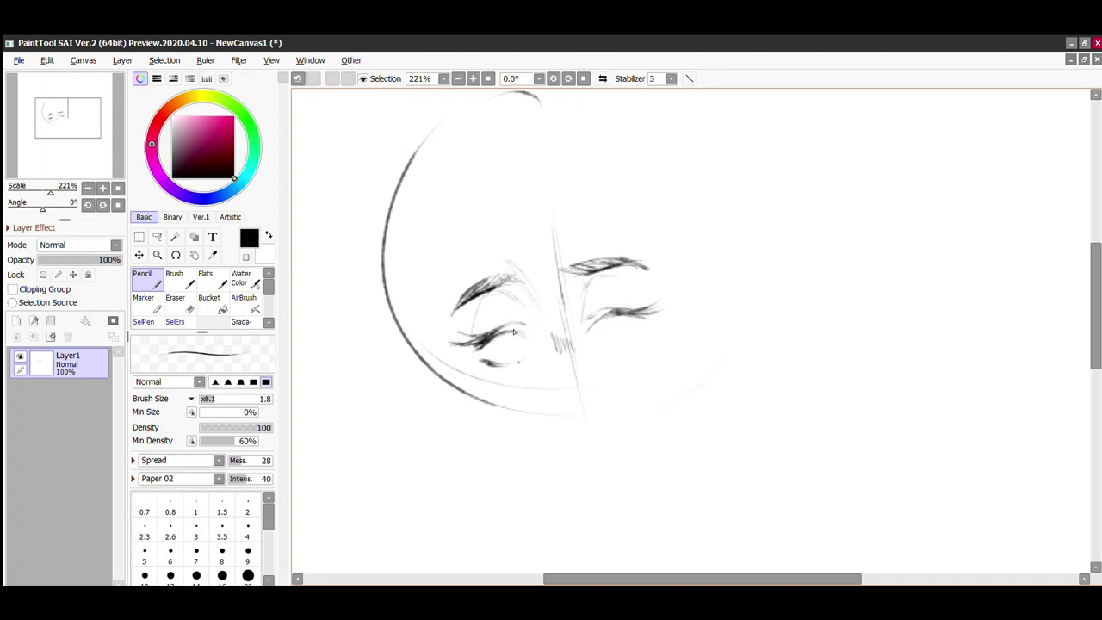
drag(596, 342, 631, 347)
mouse_move(491, 332)
mouse_down()
mouse_move(527, 332)
mouse_move(518, 348)
mouse_up()
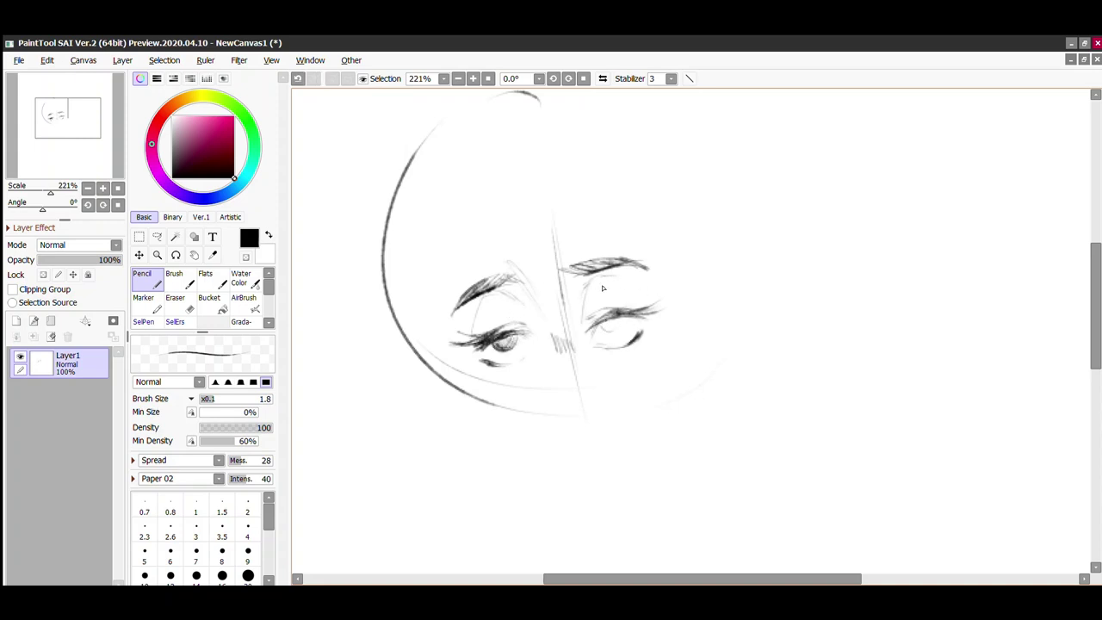
Step: Add light left cheek-and-jaw and right cheek guidelines, plus shading beside the nose
mouse_move(413, 189)
mouse_down()
mouse_move(540, 460)
mouse_move(637, 497)
mouse_up()
drag(676, 327, 681, 417)
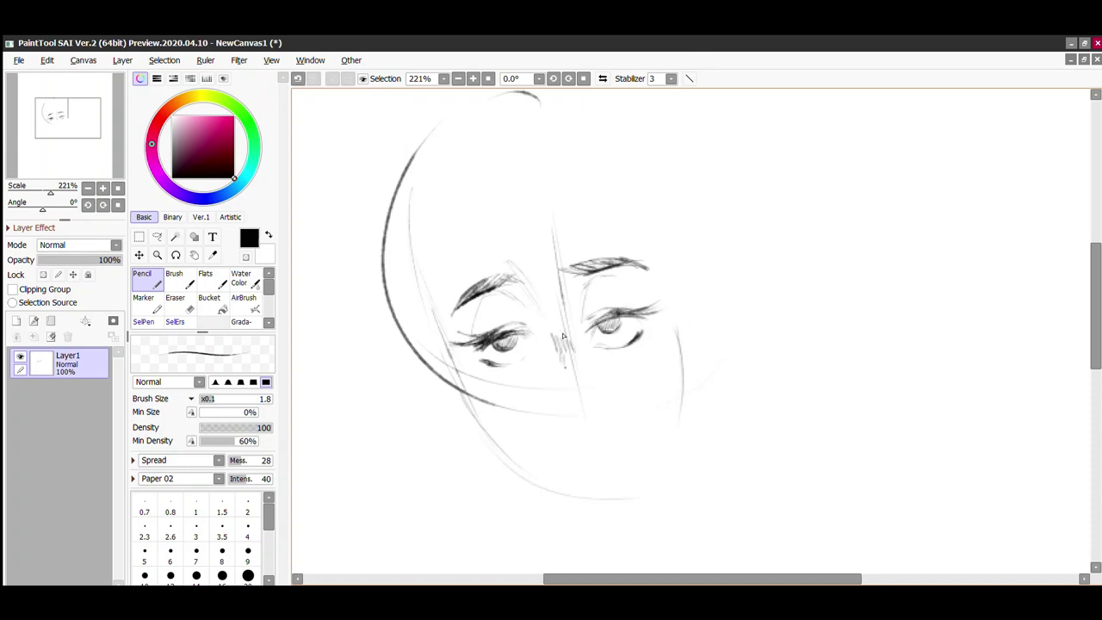
drag(556, 340, 565, 352)
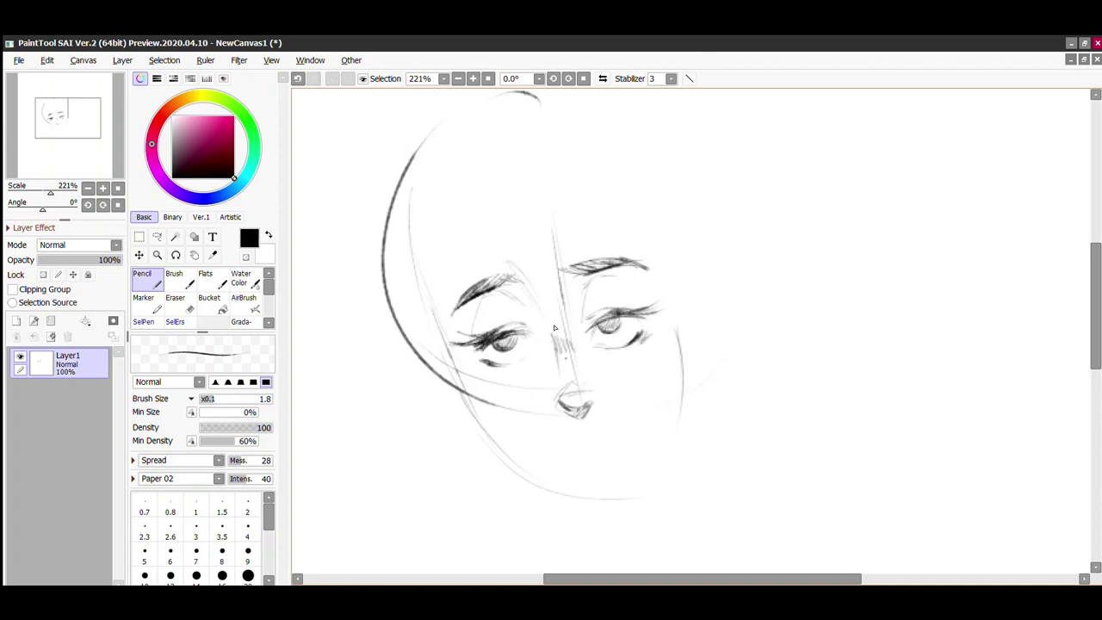
Step: Extend the smile line leftward and add a short chin stroke below the lip
key(e)
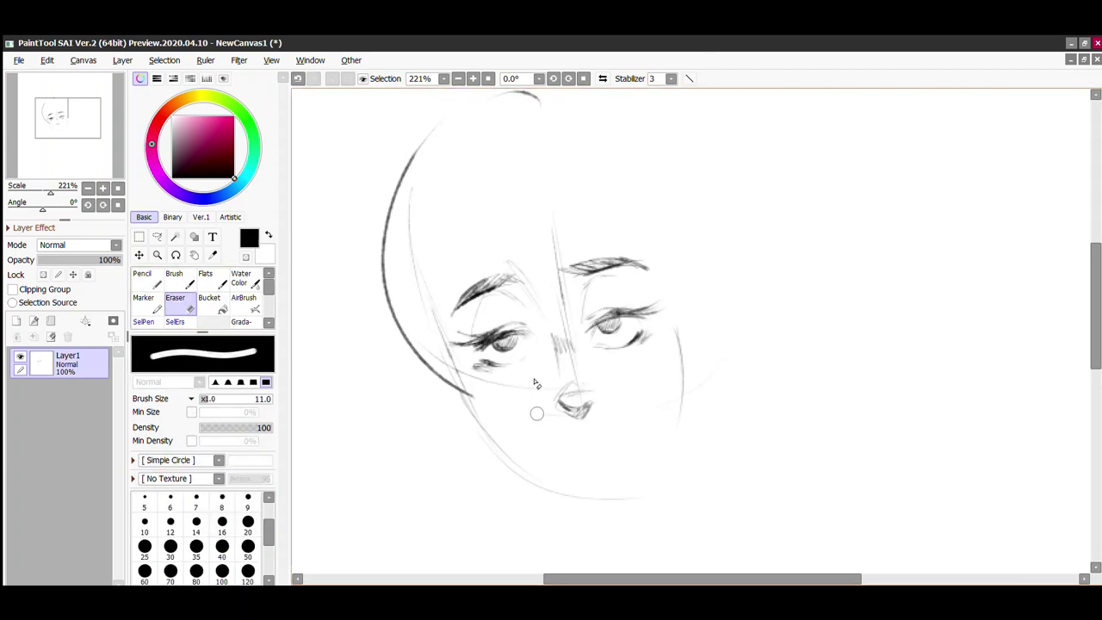
key(n)
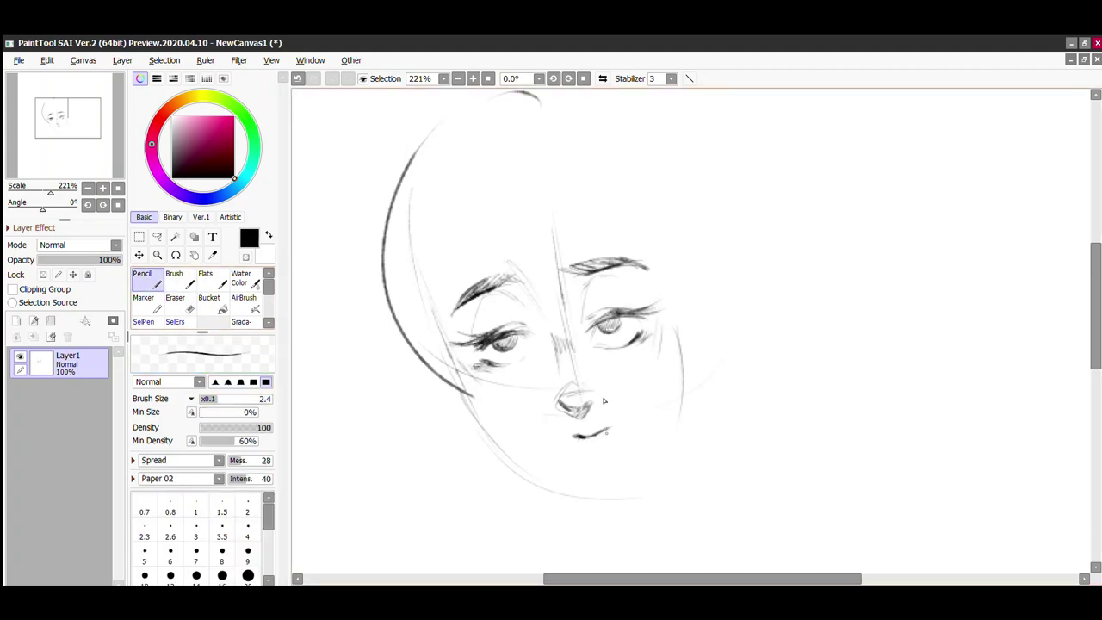
drag(574, 404, 532, 402)
drag(607, 407, 619, 407)
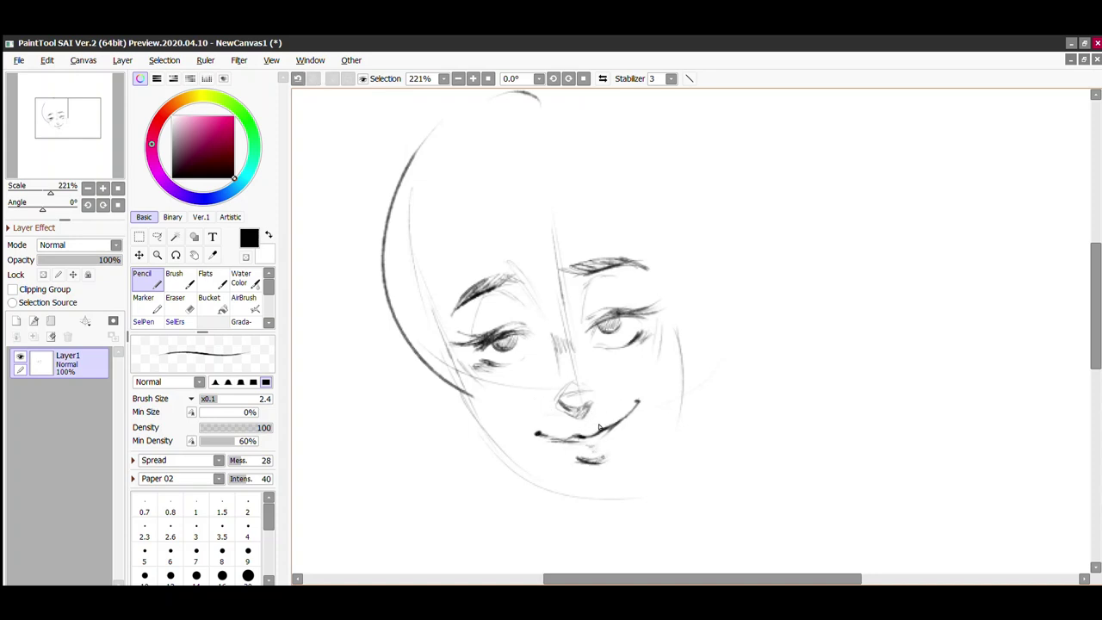
Step: Draw the hairline arc and bold diagonal bang strands across the forehead
mouse_move(424, 258)
mouse_down()
mouse_move(457, 204)
mouse_move(641, 207)
mouse_up()
mouse_move(492, 183)
mouse_down()
mouse_move(602, 178)
mouse_move(663, 247)
mouse_up()
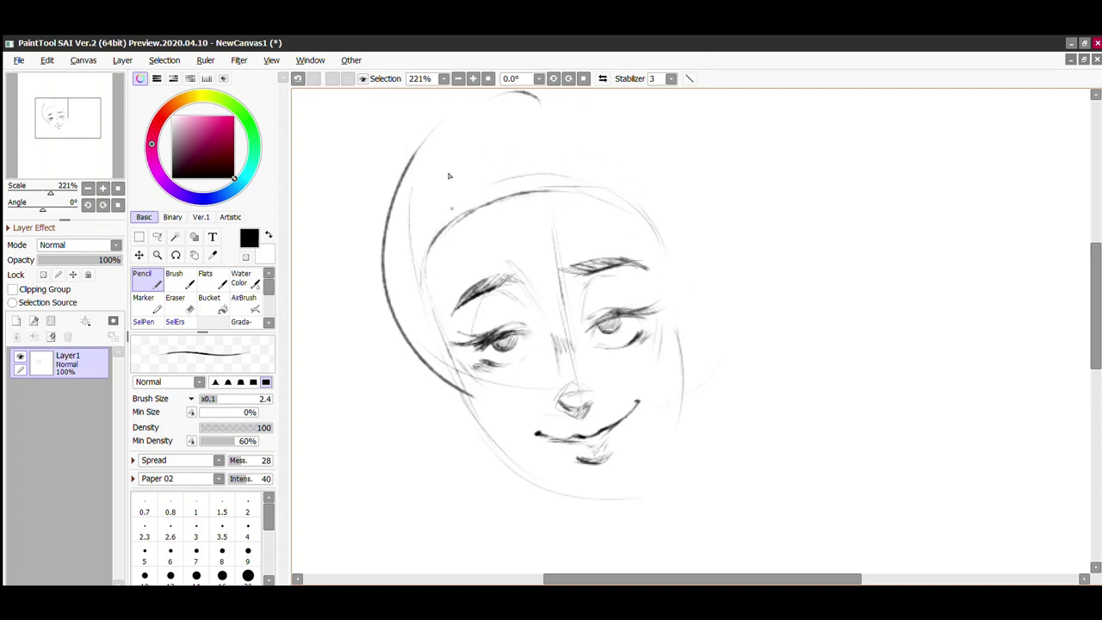
drag(460, 206, 521, 297)
mouse_move(470, 226)
mouse_down()
mouse_move(542, 310)
mouse_move(594, 303)
mouse_up()
drag(470, 197, 607, 277)
key(ctrl+z)
drag(458, 182, 520, 307)
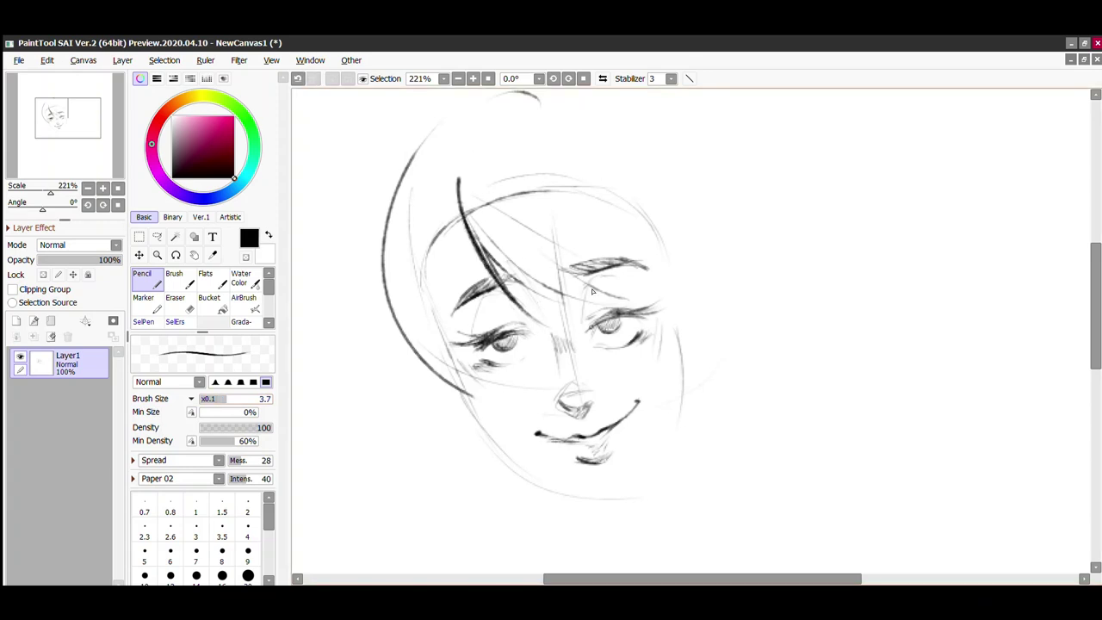
key(ctrl+z)
drag(461, 184, 529, 323)
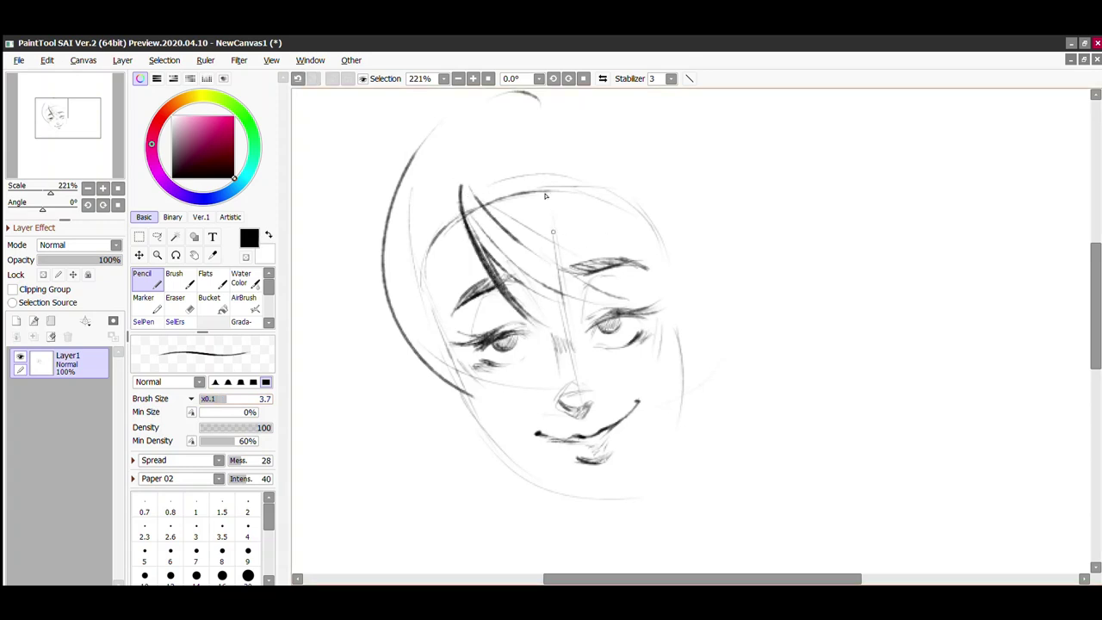
key(ctrl+z)
Step: Sweep hair strands down the right and left sides of the face to the jaw
drag(533, 185, 660, 277)
drag(586, 237, 684, 391)
mouse_move(602, 182)
mouse_down()
mouse_move(684, 414)
mouse_move(704, 378)
mouse_up()
key(ctrl+z)
drag(693, 311, 684, 431)
drag(458, 184, 444, 413)
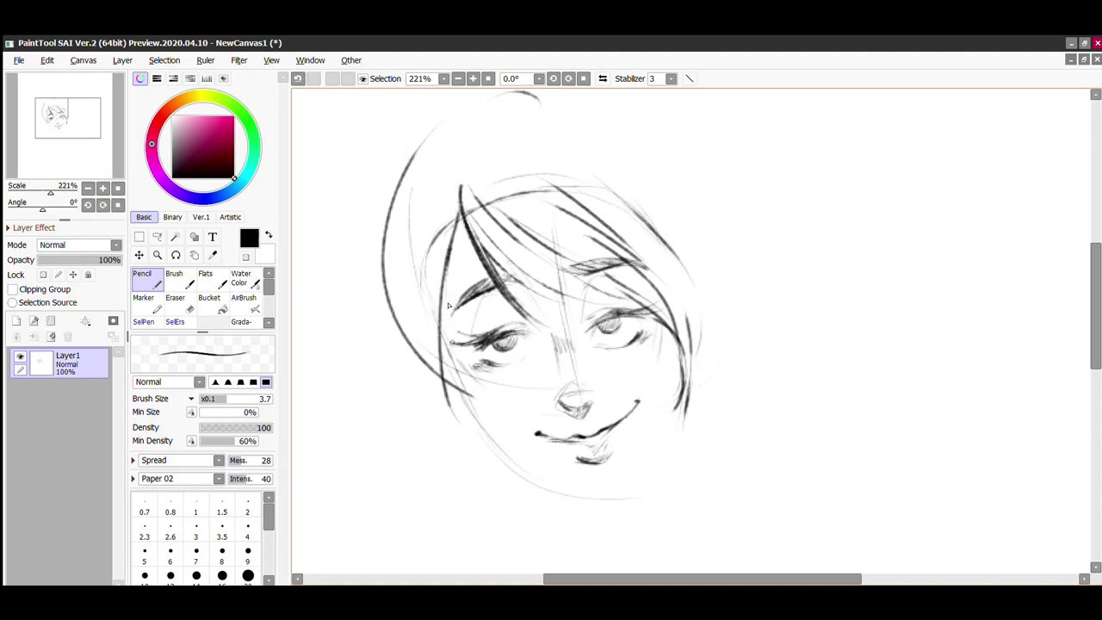
drag(456, 237, 482, 473)
drag(454, 361, 484, 478)
mouse_move(465, 383)
mouse_down()
mouse_move(527, 469)
mouse_move(628, 496)
mouse_up()
Step: Outline the jaw under the chin and draw faint neck lines below it
drag(675, 434, 602, 495)
key(ctrl+z)
drag(686, 389, 630, 498)
drag(473, 469, 505, 571)
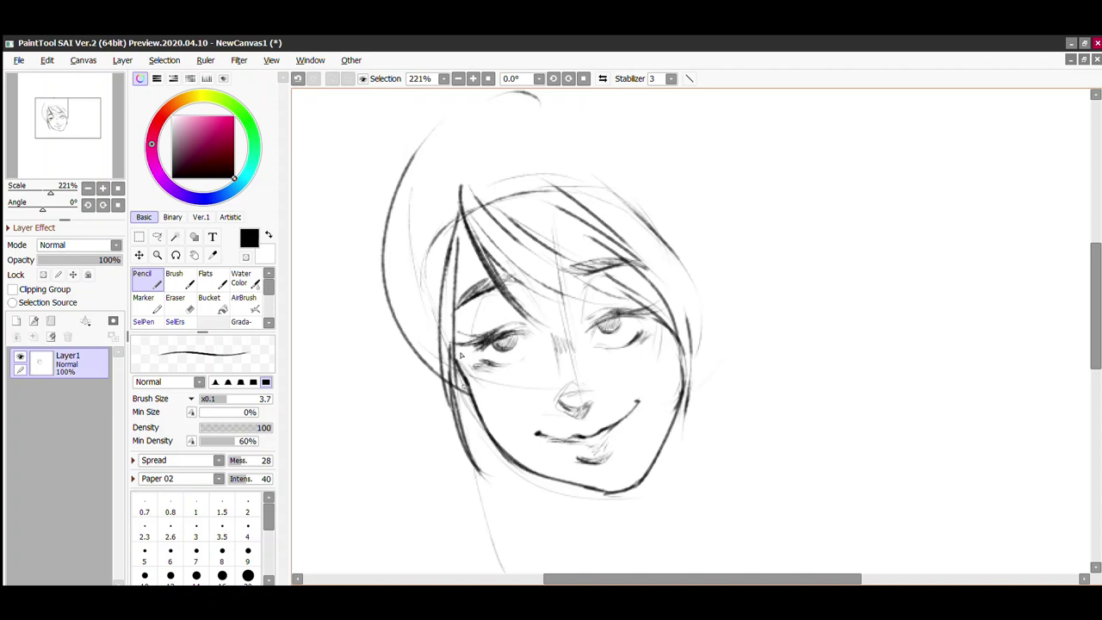
drag(469, 383, 499, 526)
drag(498, 456, 519, 571)
key(ctrl+z)
drag(457, 387, 479, 415)
drag(452, 370, 473, 404)
scroll(768, 330, down, 2)
scroll(768, 330, down, 1)
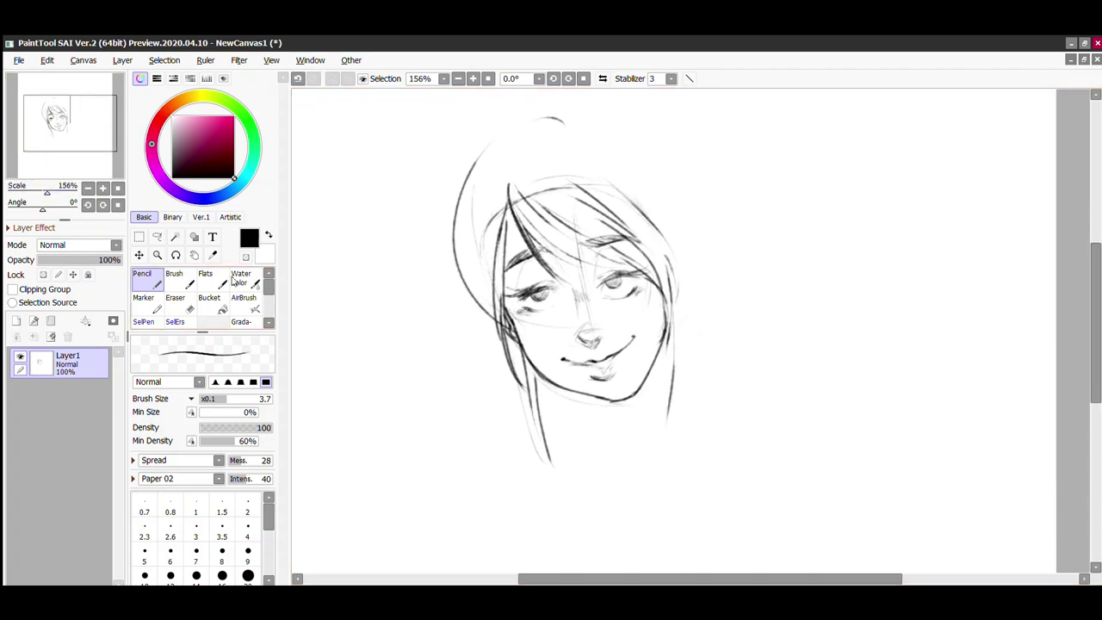
scroll(768, 330, down, 1)
Step: With a thinner pencil, redraw the nose stroke and sketch the rounded lower-left shoulder
mouse_move(657, 289)
mouse_down()
mouse_move(645, 398)
mouse_move(635, 395)
mouse_up()
key(ctrl+z)
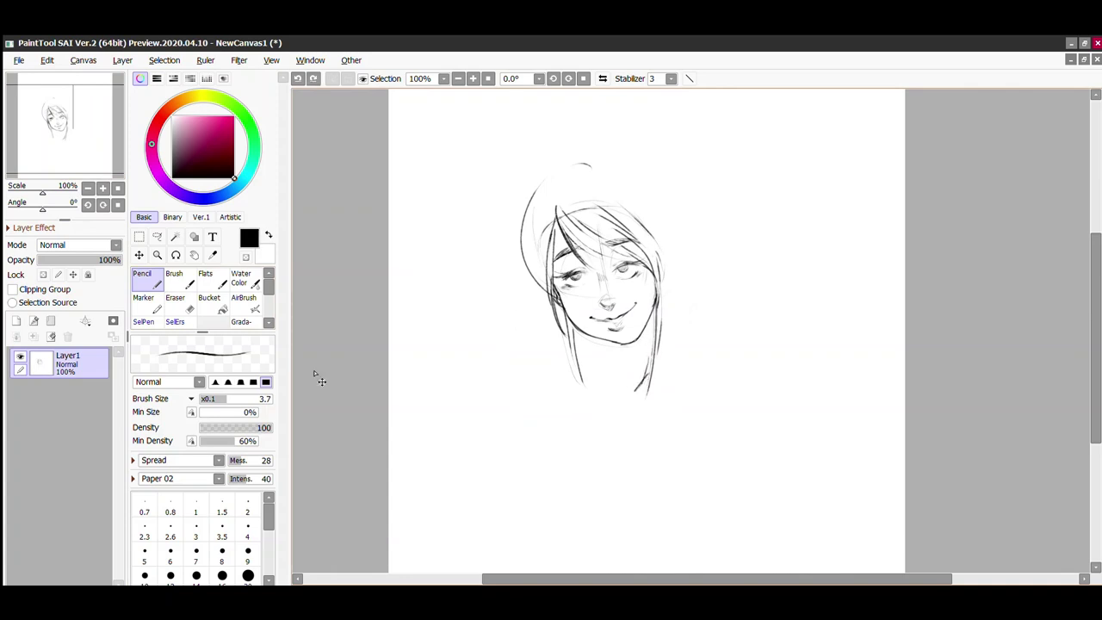
key(bracketleft)
key(bracketleft)
key(bracketleft)
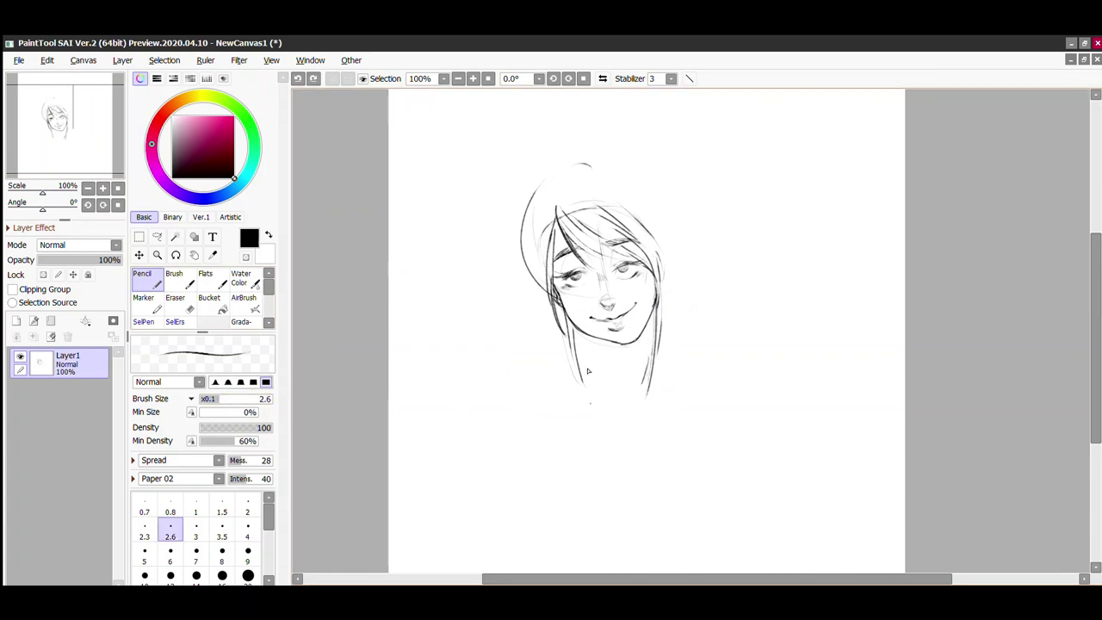
key(ctrl+z)
drag(596, 305, 605, 311)
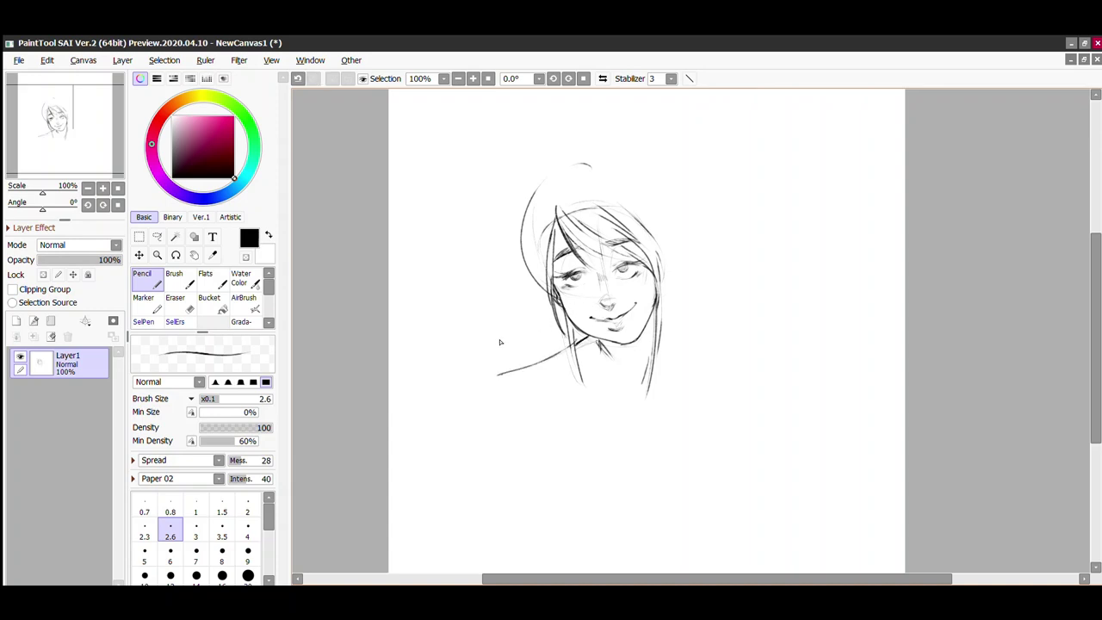
key(ctrl+z)
key(ctrl+z)
mouse_move(551, 337)
mouse_down()
mouse_move(517, 388)
mouse_move(525, 340)
mouse_move(601, 346)
mouse_up()
key(ctrl+z)
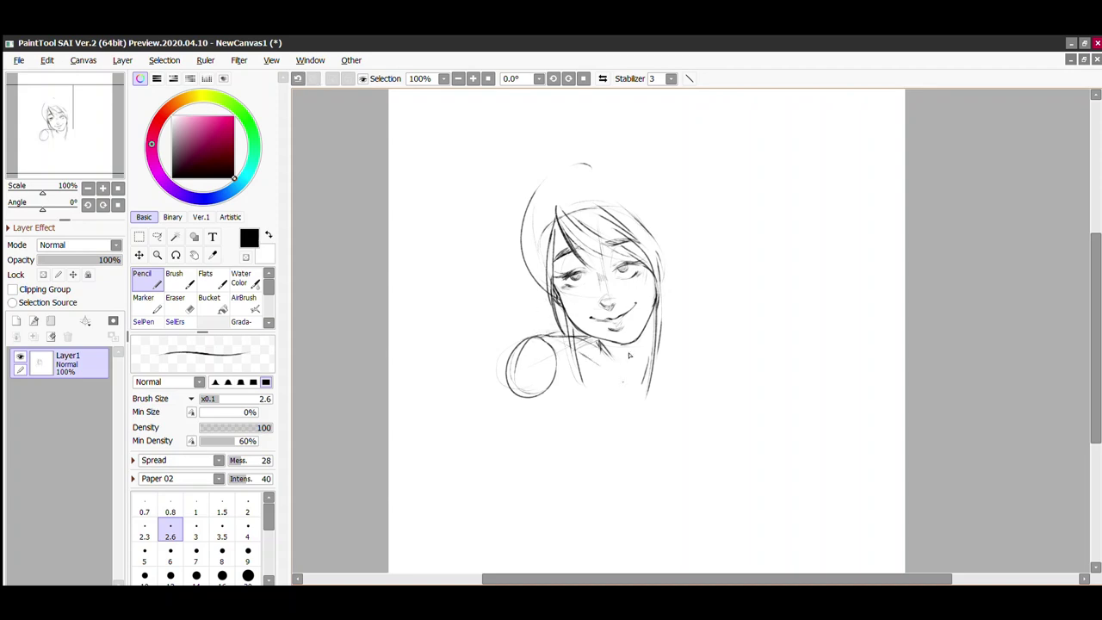
Step: Try several strokes right of the face, then draw the raised arm rising from the shoulder
key(ctrl+z)
drag(684, 286, 683, 365)
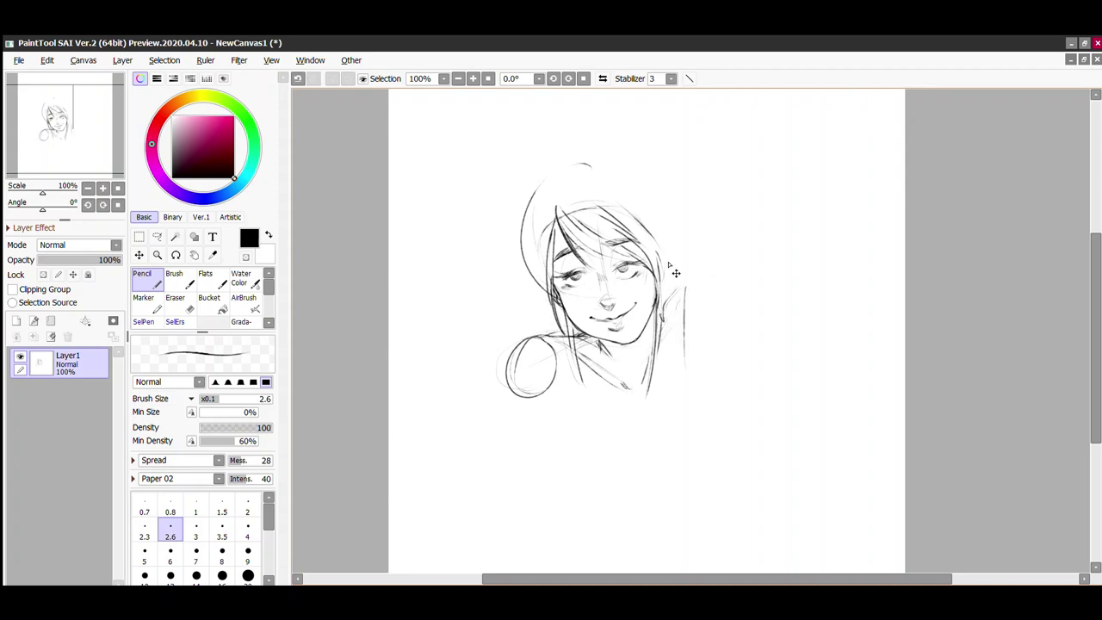
key(ctrl+z)
drag(668, 261, 664, 296)
key(ctrl+z)
mouse_move(688, 210)
mouse_down()
mouse_move(667, 302)
mouse_move(737, 213)
mouse_up()
key(ctrl+z)
mouse_move(664, 300)
mouse_down()
mouse_move(745, 203)
mouse_move(699, 382)
mouse_move(685, 390)
mouse_up()
key(ctrl+z)
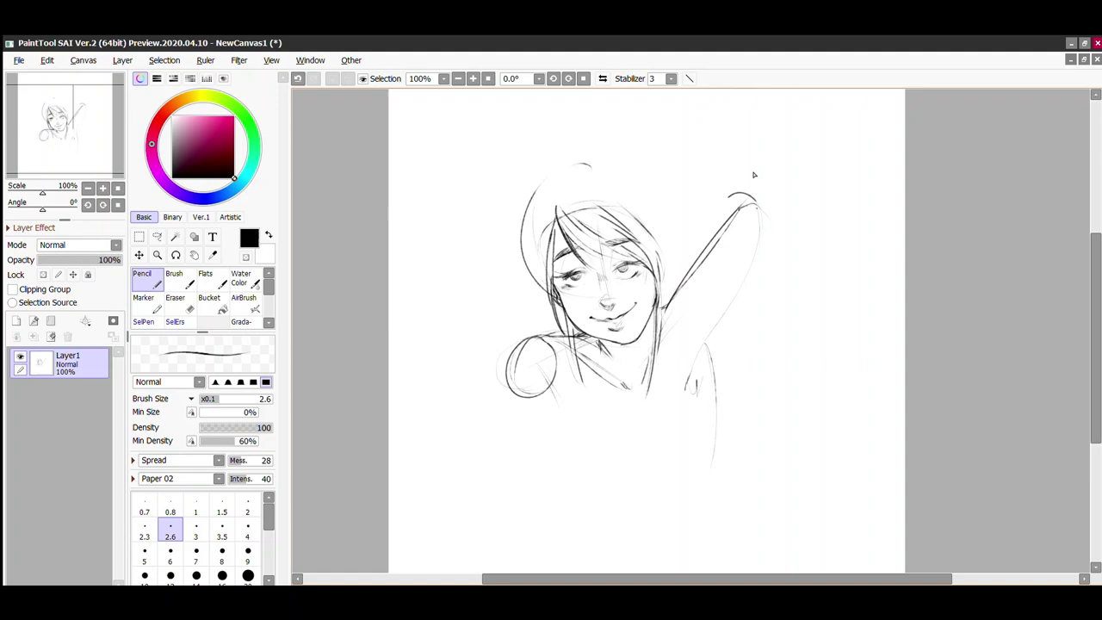
Step: Draw the second line of the raised arm, discarding strokes beside the head
drag(668, 258, 729, 198)
mouse_move(655, 203)
mouse_down()
mouse_move(666, 296)
mouse_move(668, 284)
mouse_move(661, 355)
mouse_up()
key(ctrl+z)
key(ctrl+z)
key(ctrl+z)
Step: Add hair strands along the right edge of the hair and beside the face
drag(670, 296, 666, 249)
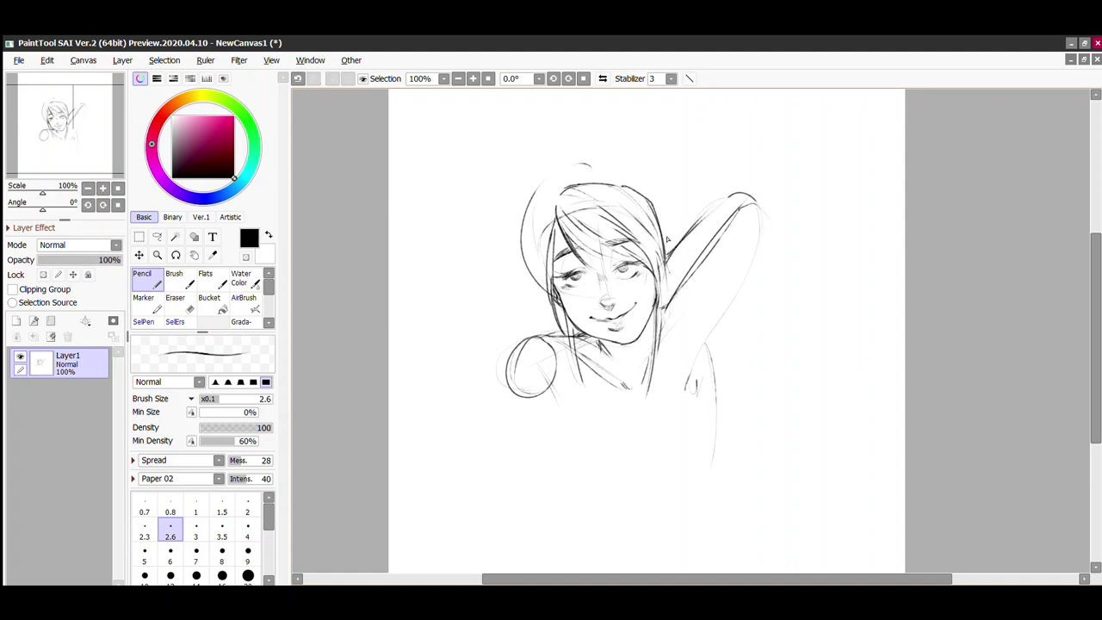
key(ctrl+z)
mouse_move(645, 369)
mouse_down()
mouse_move(648, 324)
mouse_move(640, 405)
mouse_up()
key(ctrl+z)
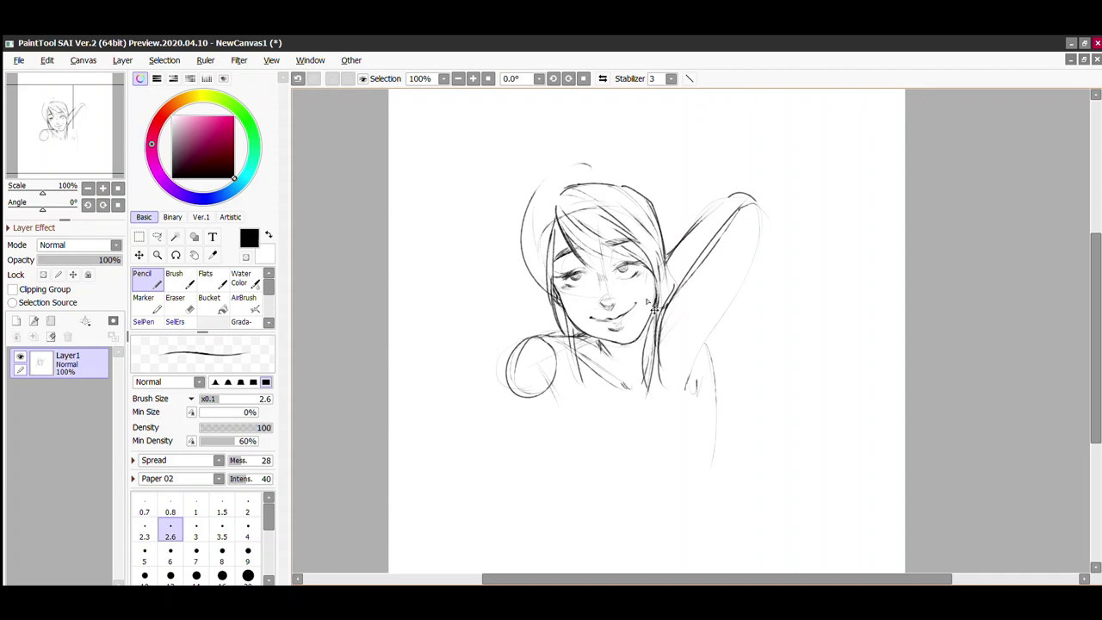
mouse_move(651, 305)
mouse_down()
mouse_move(640, 399)
mouse_move(675, 417)
mouse_up()
key(ctrl+z)
drag(677, 296, 664, 272)
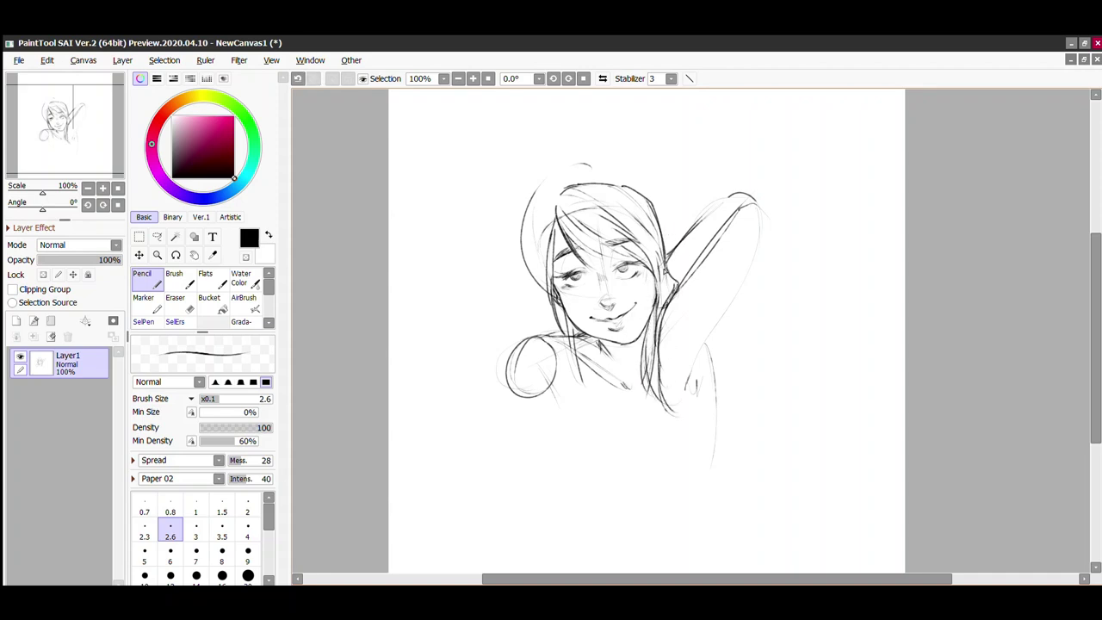
Step: Draw hair strands along the left edge and below the face
mouse_move(559, 193)
mouse_down()
mouse_move(538, 325)
mouse_move(575, 404)
mouse_up()
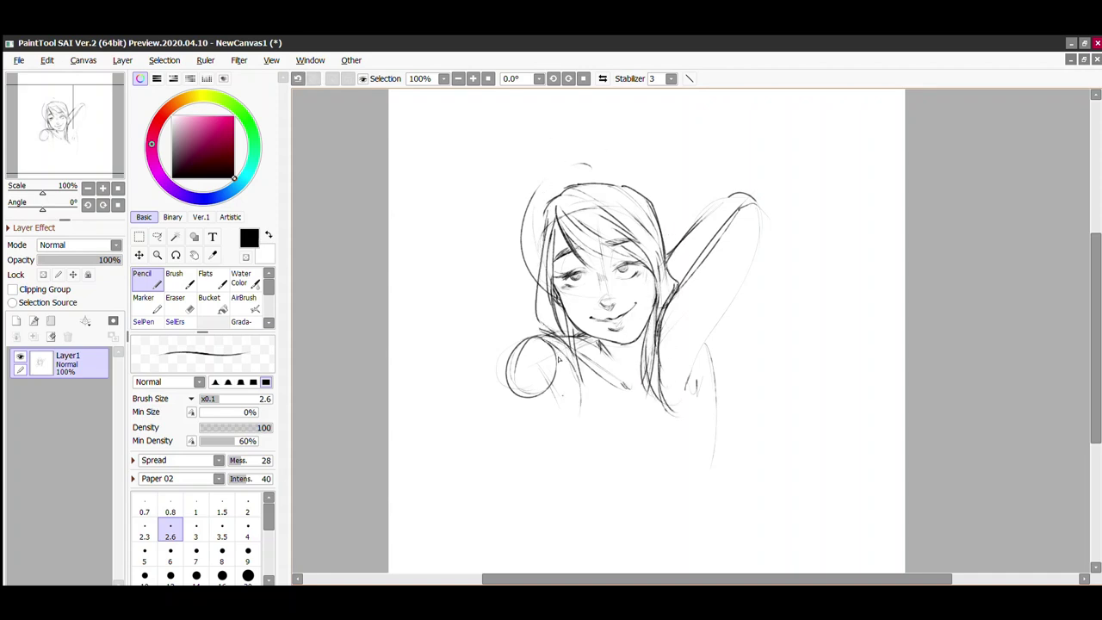
key(ctrl+z)
drag(553, 339, 594, 414)
key(ctrl+z)
drag(590, 342, 596, 397)
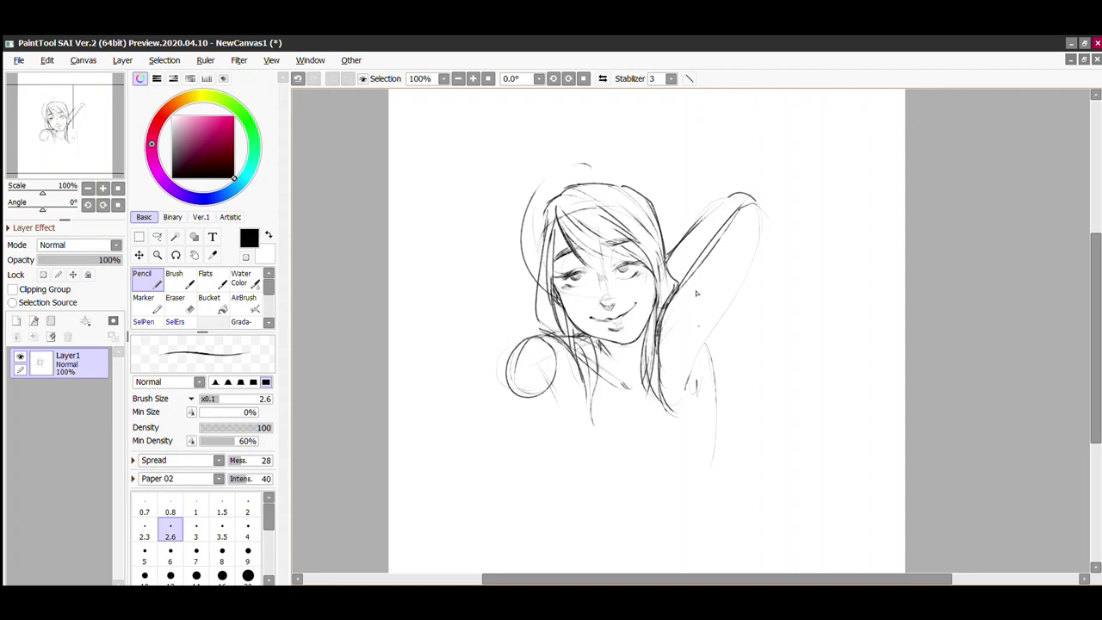
scroll(637, 305, up, 3)
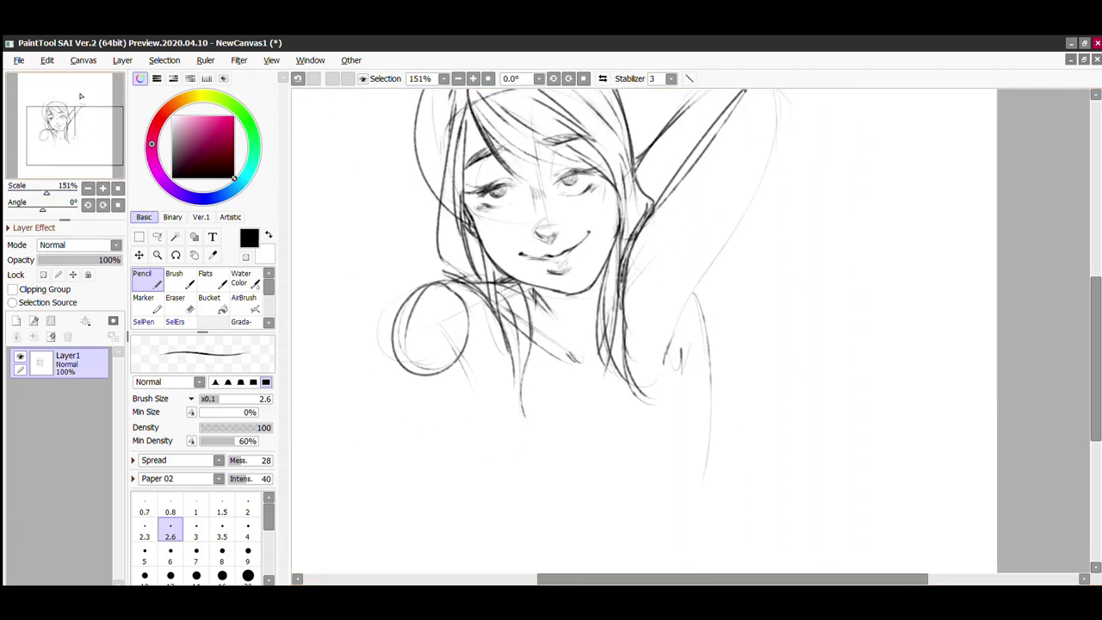
Step: Sketch the body's side lines and lower chest curve, erasing stray lines near the raised arm
drag(529, 280, 572, 380)
drag(385, 329, 444, 416)
drag(475, 482, 496, 502)
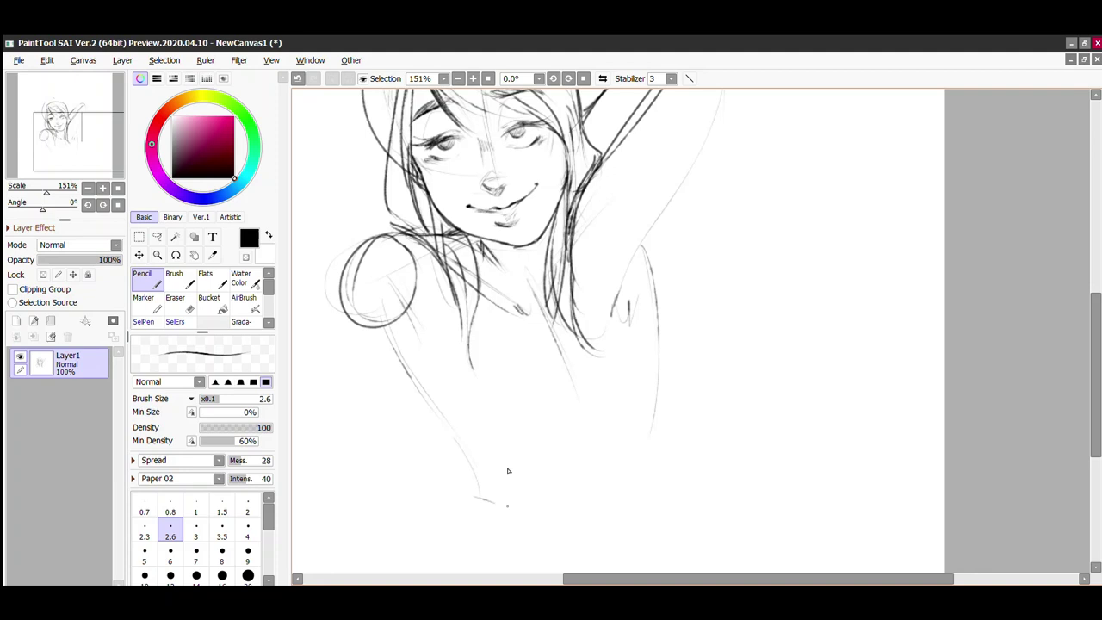
key(e)
drag(644, 258, 615, 306)
key(n)
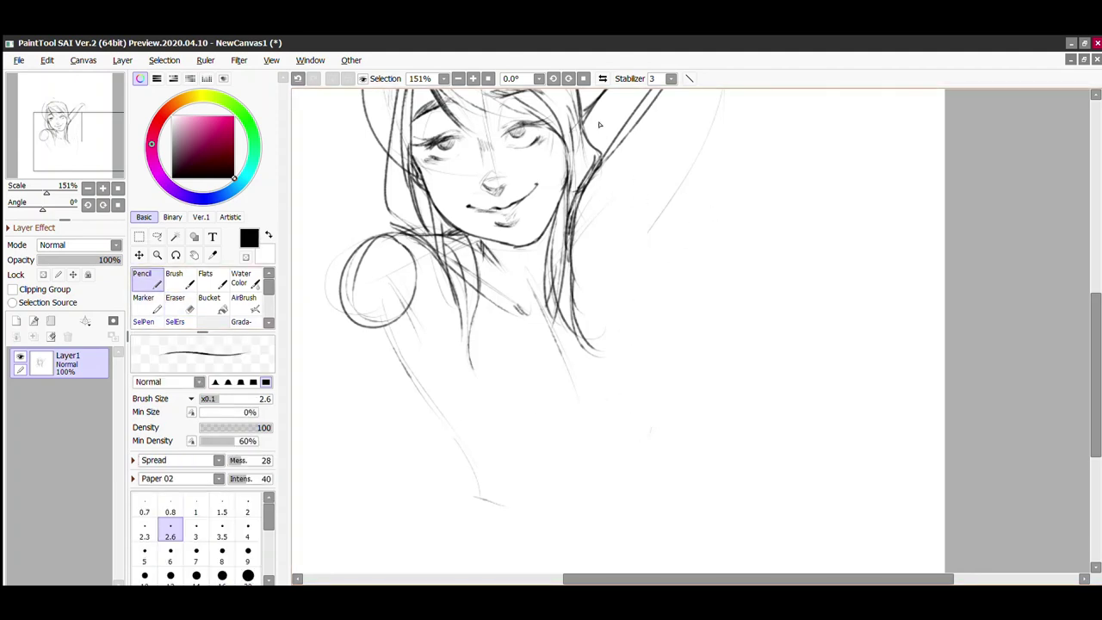
drag(619, 266, 668, 399)
mouse_move(439, 370)
mouse_down()
mouse_move(568, 430)
mouse_move(642, 389)
mouse_up()
scroll(646, 345, down, 2)
scroll(728, 290, down, 2)
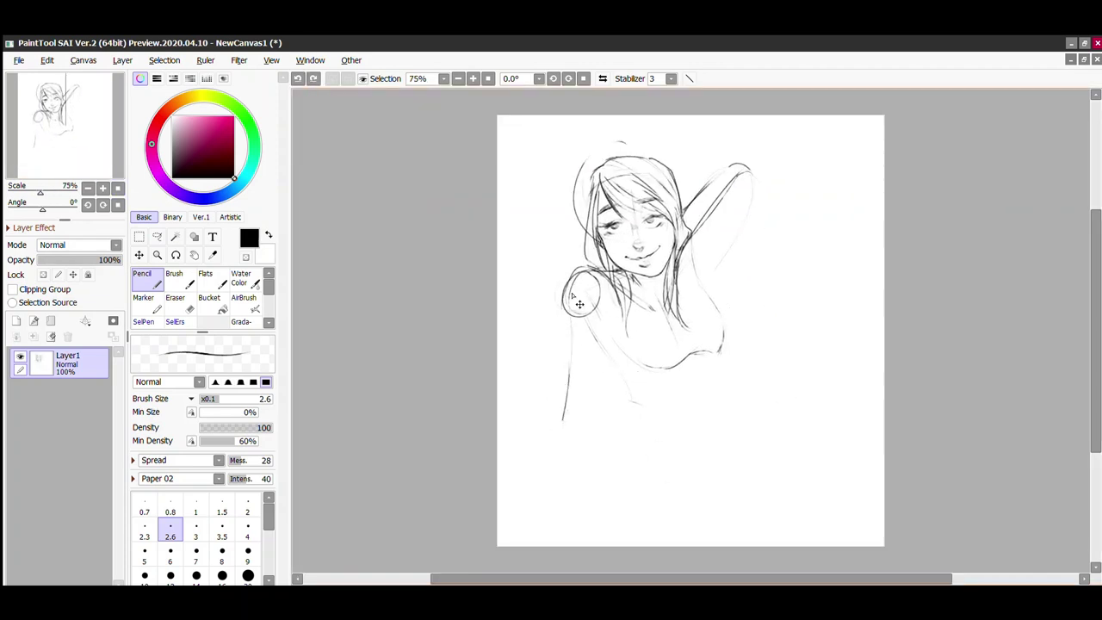
Step: Rough in the left shoulder, arm, elbow circle and forearm
drag(585, 411, 584, 421)
drag(568, 311, 563, 403)
key(ctrl+z)
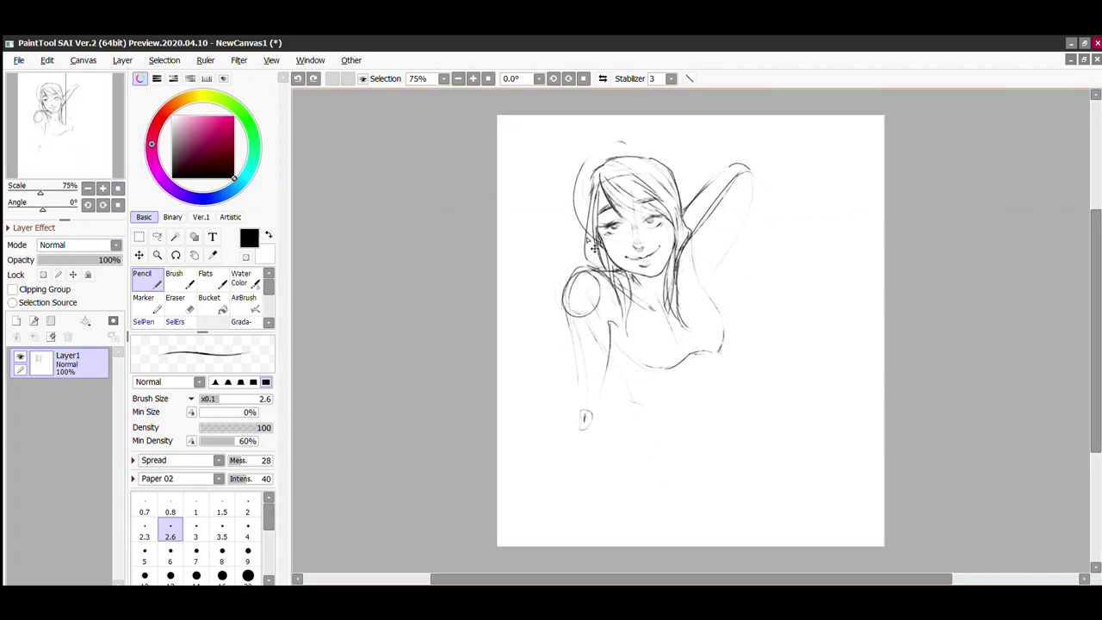
drag(571, 270, 589, 325)
drag(568, 306, 565, 427)
key(ctrl+z)
drag(581, 365, 577, 492)
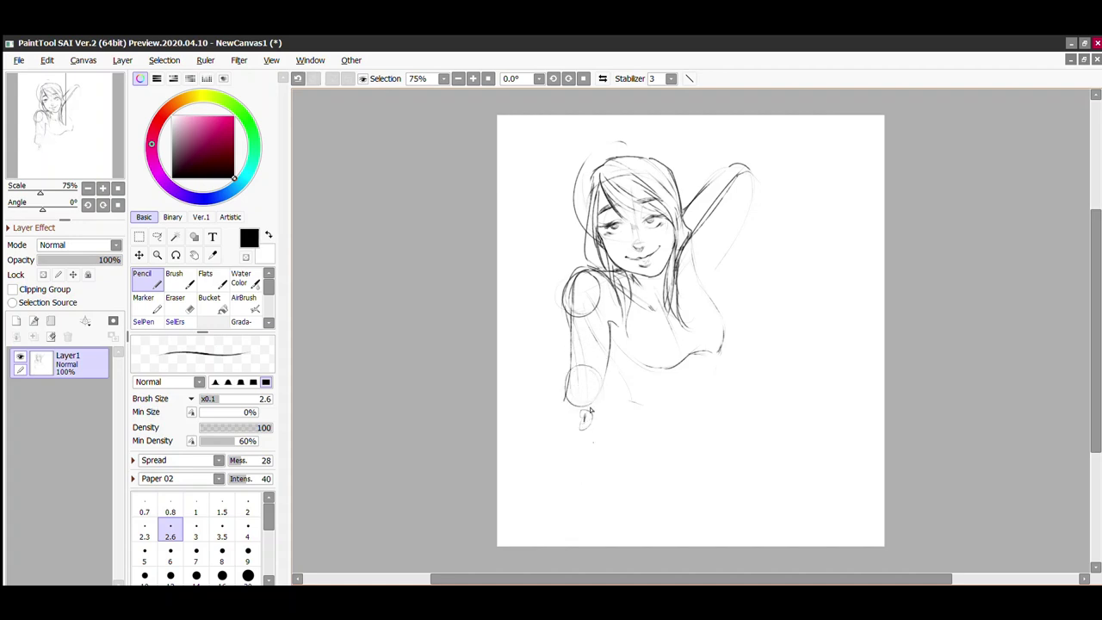
drag(566, 391, 553, 495)
key(ctrl+z)
Step: Erase faint lines near the left shoulder and thicken the left hair outline
key(e)
mouse_move(569, 318)
mouse_down()
mouse_move(561, 251)
mouse_move(578, 160)
mouse_move(582, 238)
mouse_up()
key(n)
key(ctrl+z)
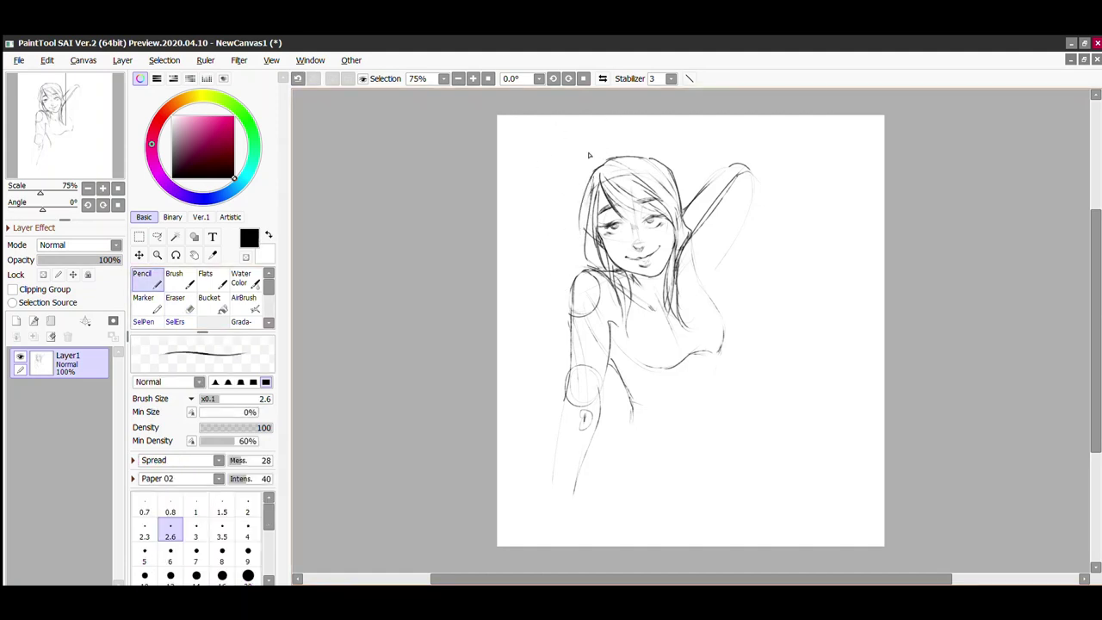
drag(596, 169, 581, 264)
key(ctrl+z)
drag(583, 221, 604, 250)
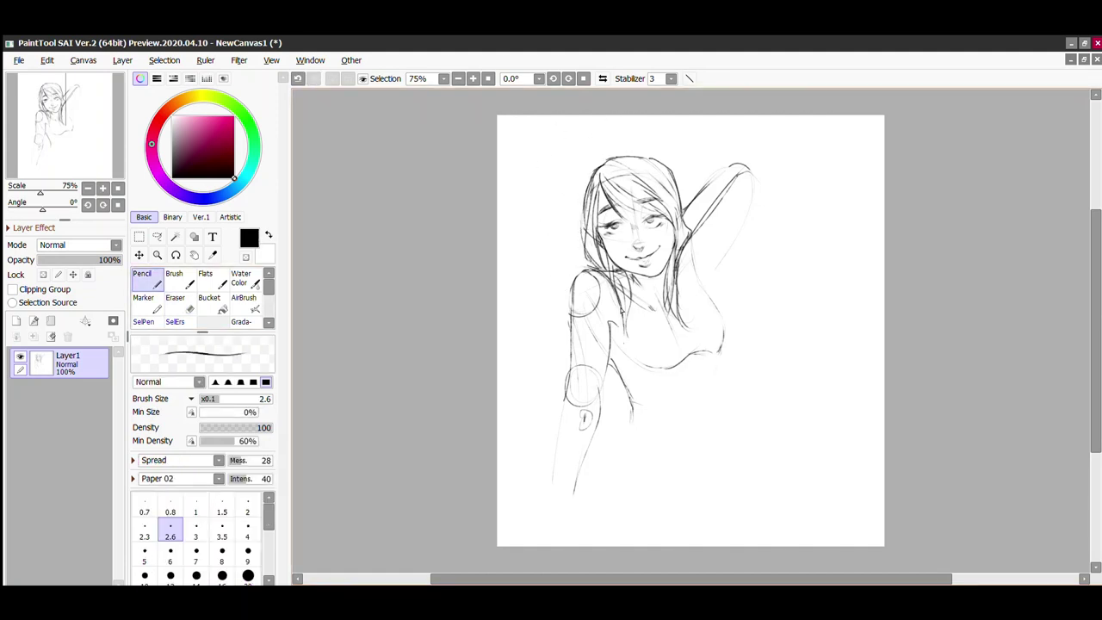
key(e)
scroll(697, 258, up, 5)
Step: Erase the old raised-arm lines and redraw the arm darker from hair to elbow
drag(81, 109, 83, 91)
key(n)
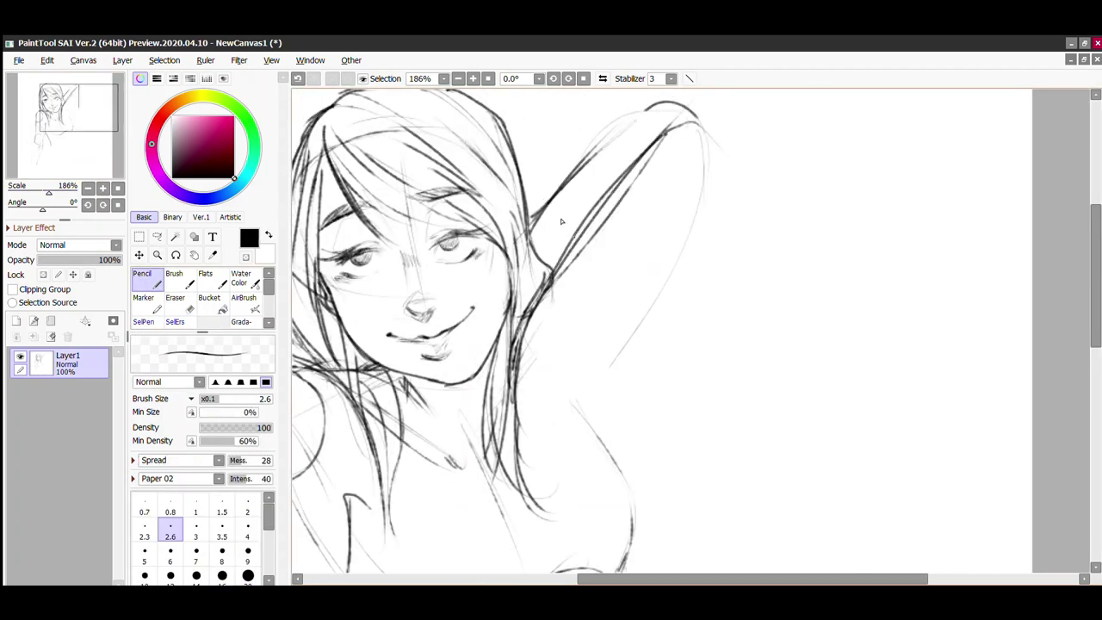
key(e)
mouse_move(663, 121)
mouse_down()
mouse_move(546, 276)
mouse_move(637, 147)
mouse_move(684, 276)
mouse_up()
key(n)
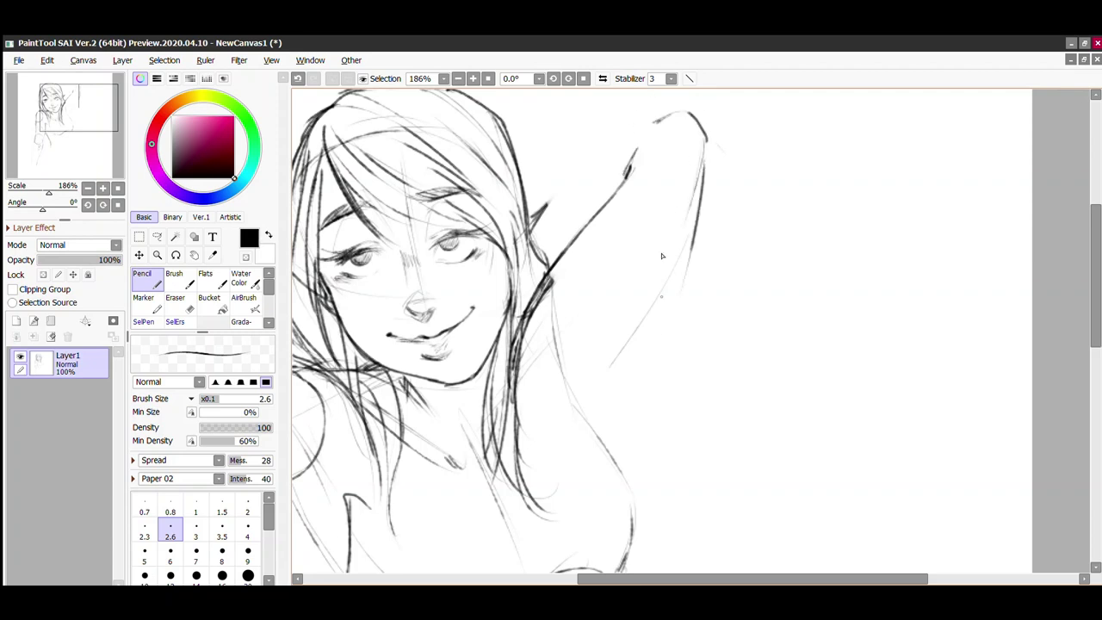
drag(699, 182, 602, 400)
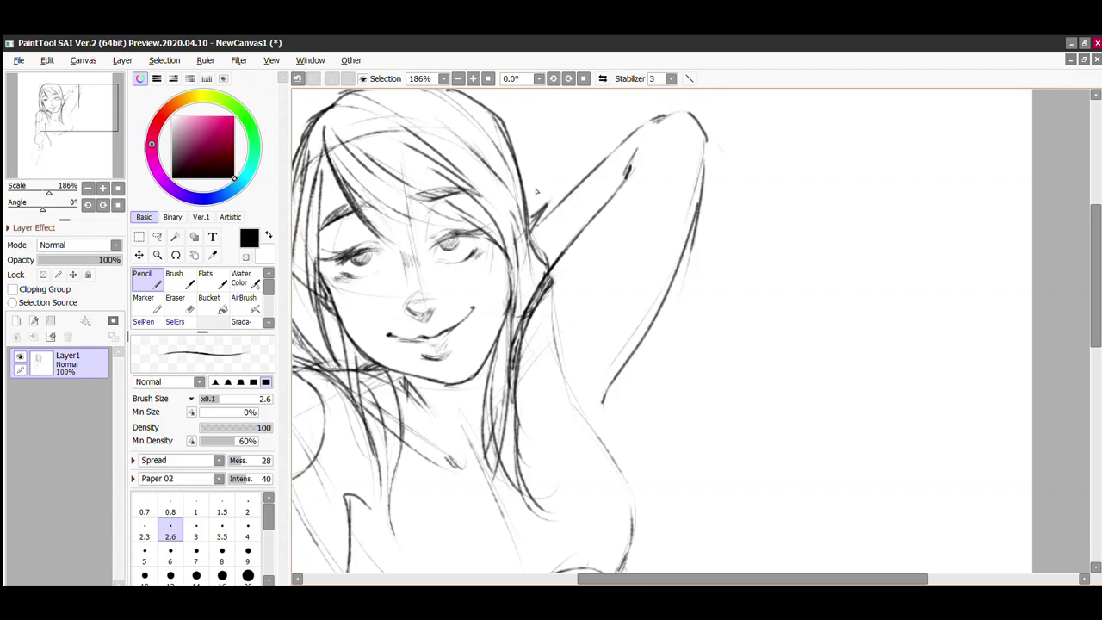
drag(530, 217, 664, 112)
scroll(603, 327, down, 5)
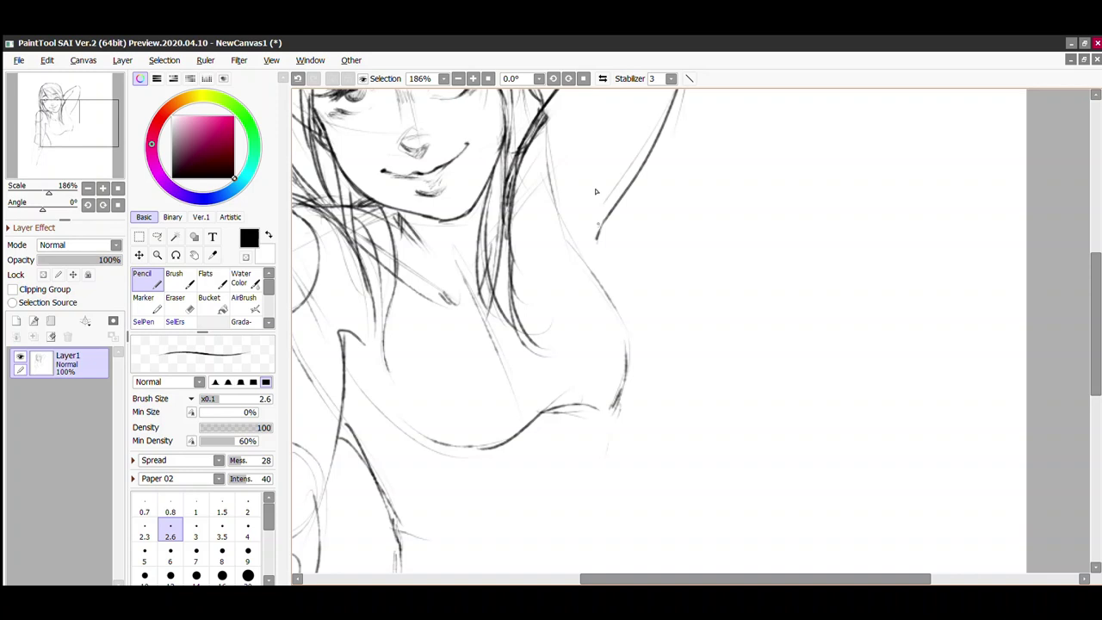
mouse_move(590, 224)
mouse_down()
mouse_move(618, 336)
mouse_move(607, 400)
mouse_up()
Step: Outline the breast's outer edge and underside curve, erasing faint lines beneath
drag(628, 340, 607, 397)
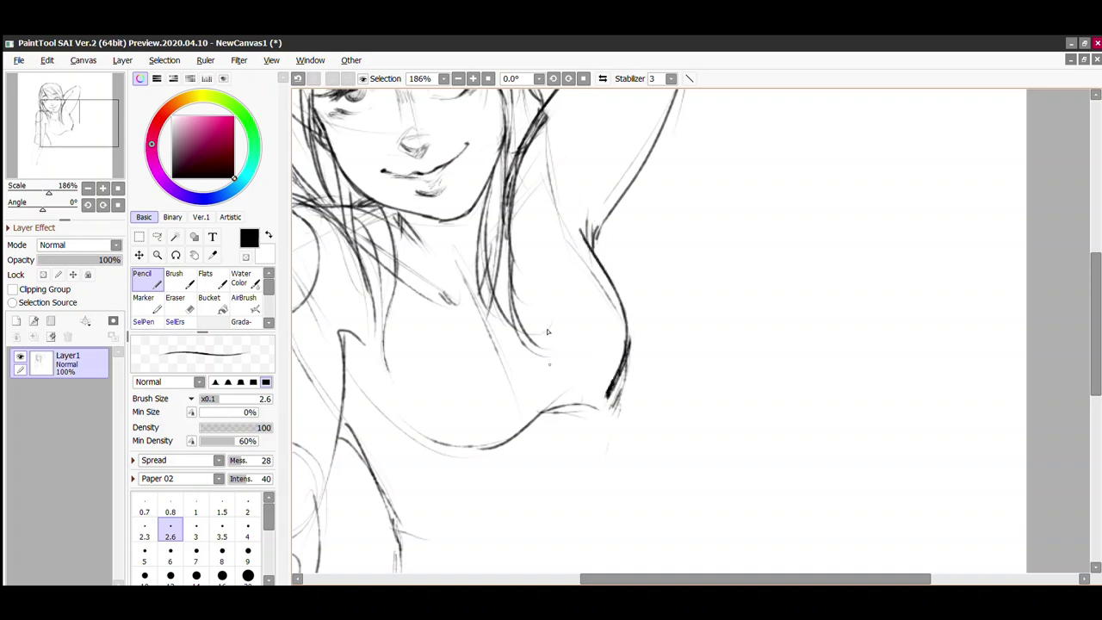
mouse_move(538, 355)
mouse_down()
mouse_move(498, 431)
mouse_move(535, 351)
mouse_up()
key(ctrl+z)
key(ctrl+z)
drag(439, 430, 534, 376)
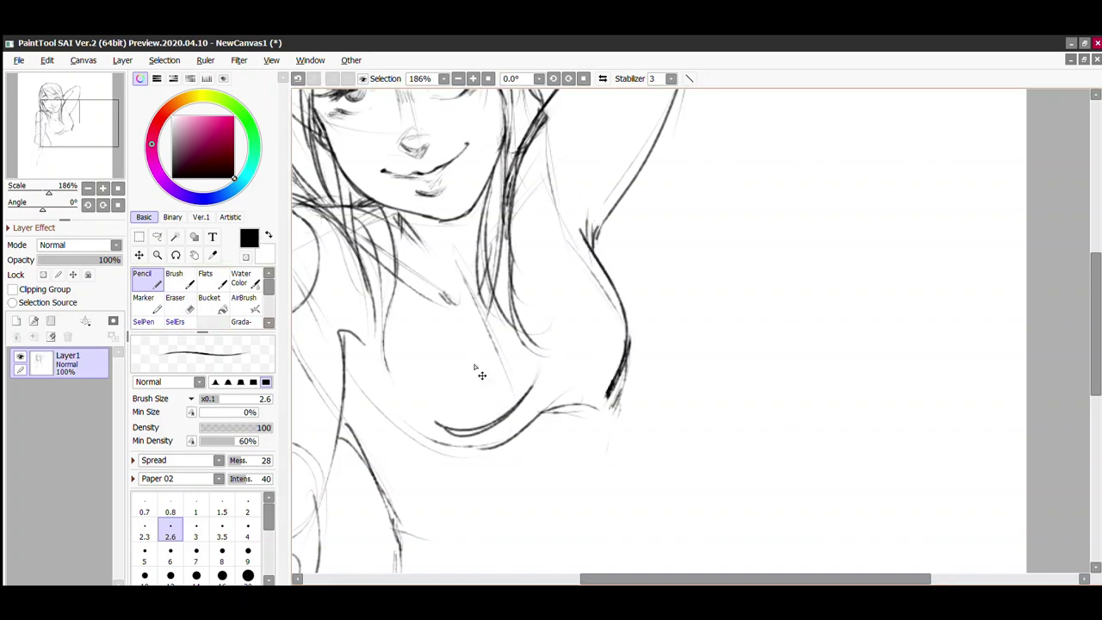
mouse_move(469, 267)
mouse_down()
mouse_move(534, 343)
mouse_move(523, 402)
mouse_up()
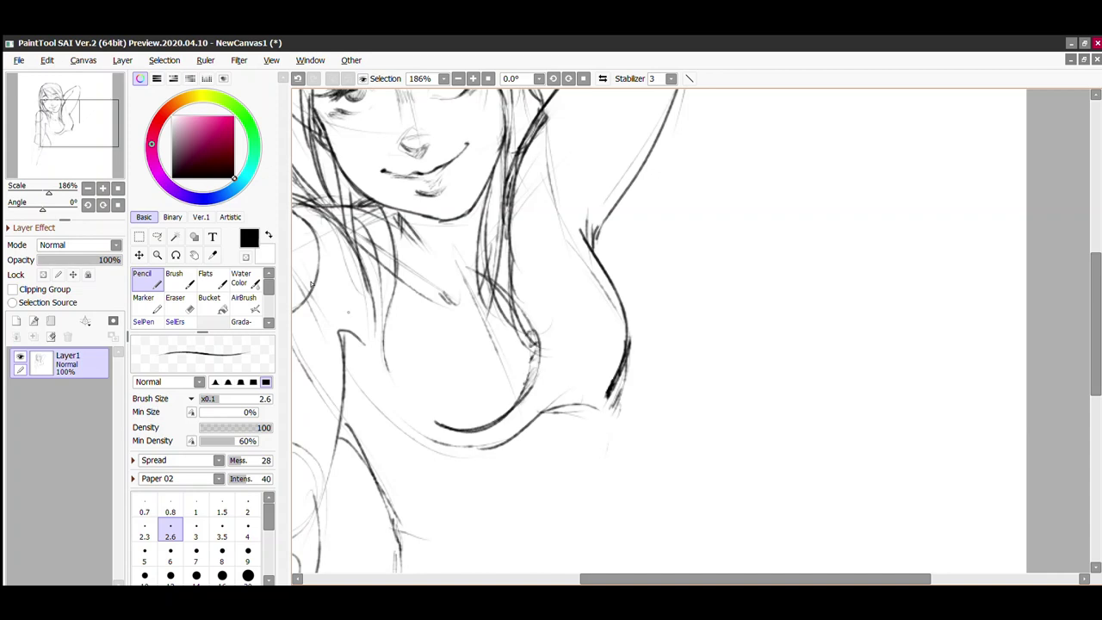
key(e)
mouse_move(370, 465)
mouse_down()
mouse_move(550, 405)
mouse_move(624, 345)
mouse_up()
key(n)
Step: Redraw and extend the breast's right edge and add a nipple mark
mouse_move(589, 258)
mouse_down()
mouse_move(629, 310)
mouse_move(628, 344)
mouse_up()
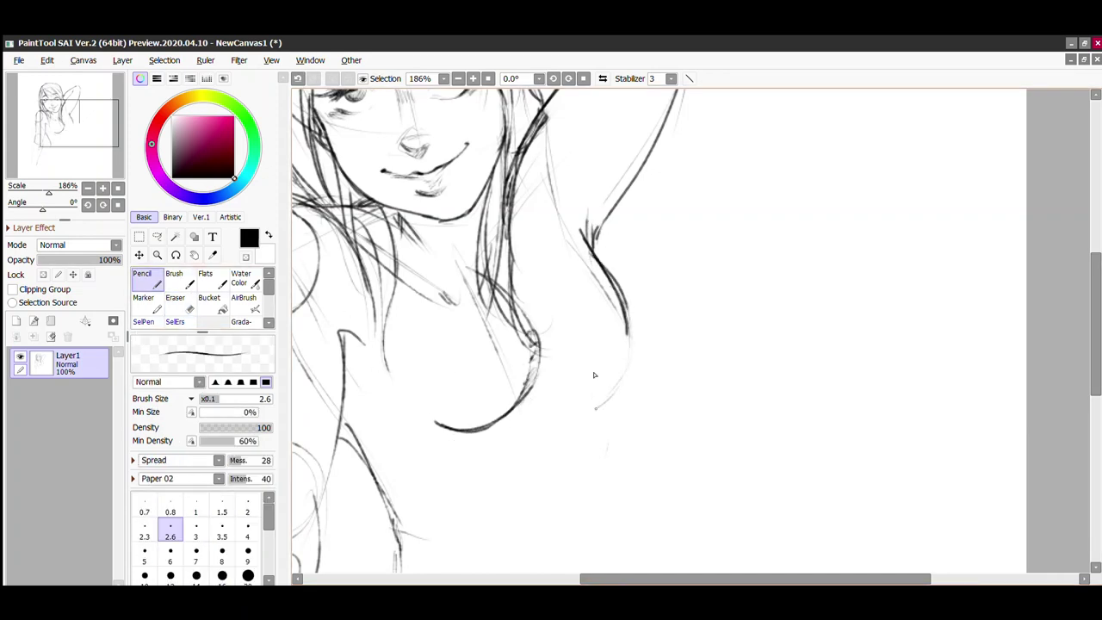
drag(573, 389, 611, 404)
drag(628, 341, 602, 405)
key(ctrl+z)
drag(633, 290, 607, 401)
scroll(610, 363, down, 3)
scroll(610, 362, up, 1)
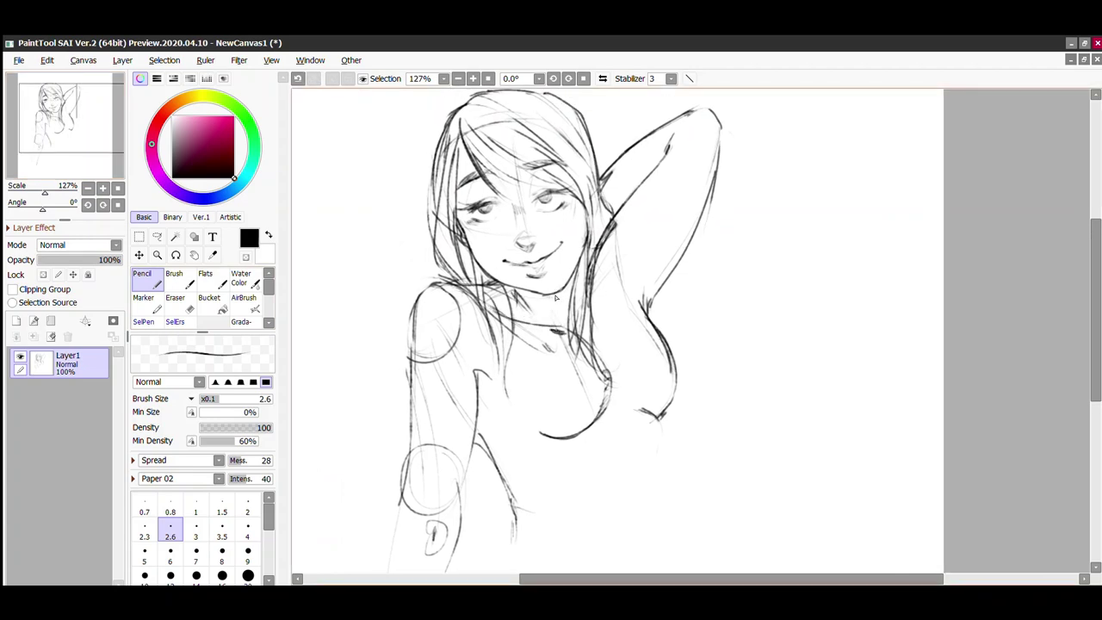
scroll(498, 250, up, 1)
scroll(498, 250, down, 2)
scroll(560, 301, down, 3)
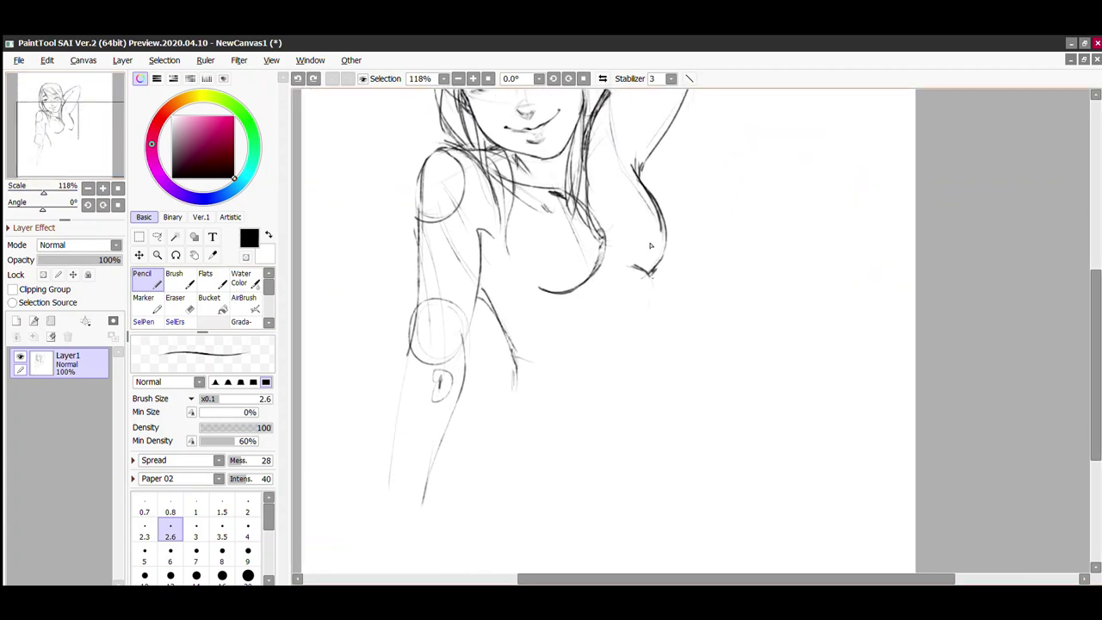
drag(645, 271, 659, 344)
scroll(646, 262, up, 2)
scroll(733, 243, up, 1)
Step: Draw the lower and left torso lines, adding small strokes near the breast
drag(448, 337, 595, 351)
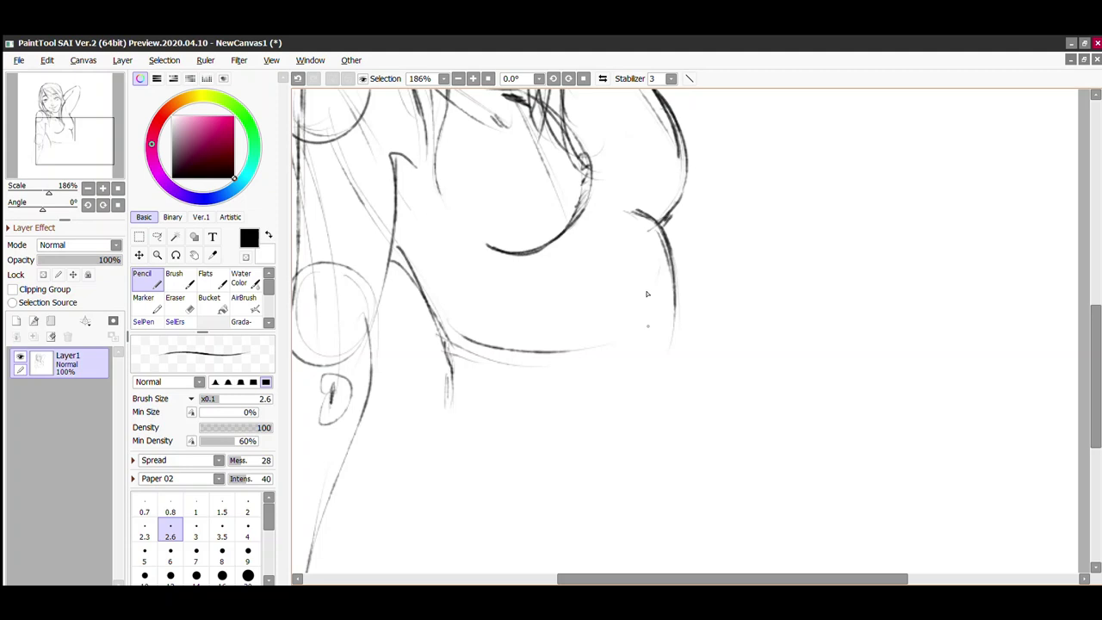
drag(676, 306, 658, 327)
drag(635, 325, 626, 389)
drag(444, 337, 379, 546)
scroll(39, 167, down, 2)
scroll(39, 166, down, 2)
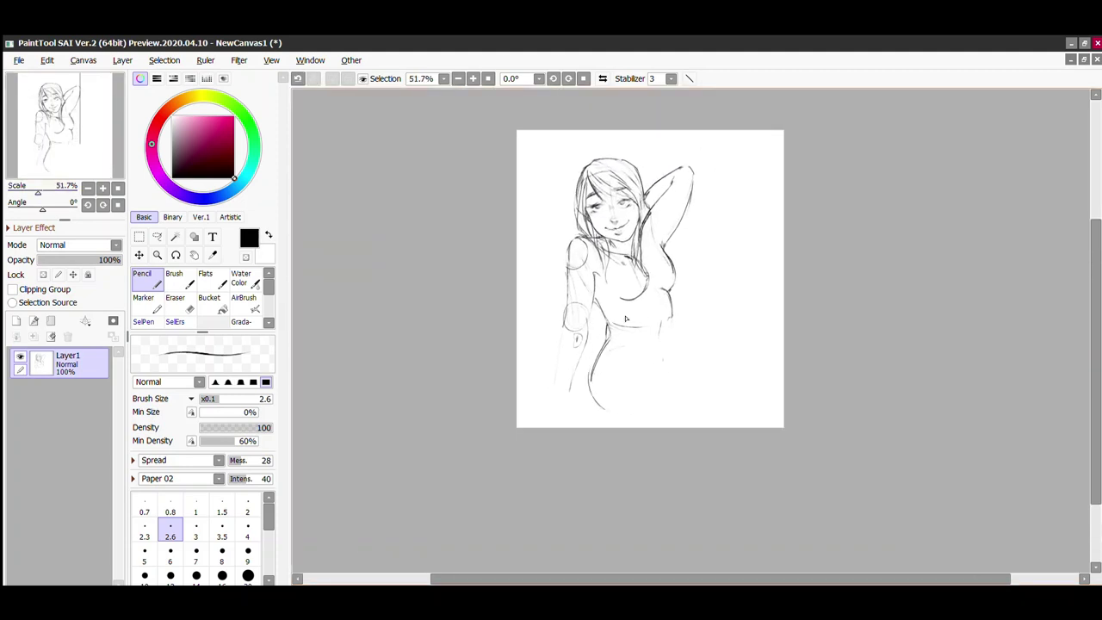
Step: Draw the thigh's lower curve and underside, a short hip line, and the upper thigh curve
drag(636, 363, 698, 390)
drag(601, 408, 683, 425)
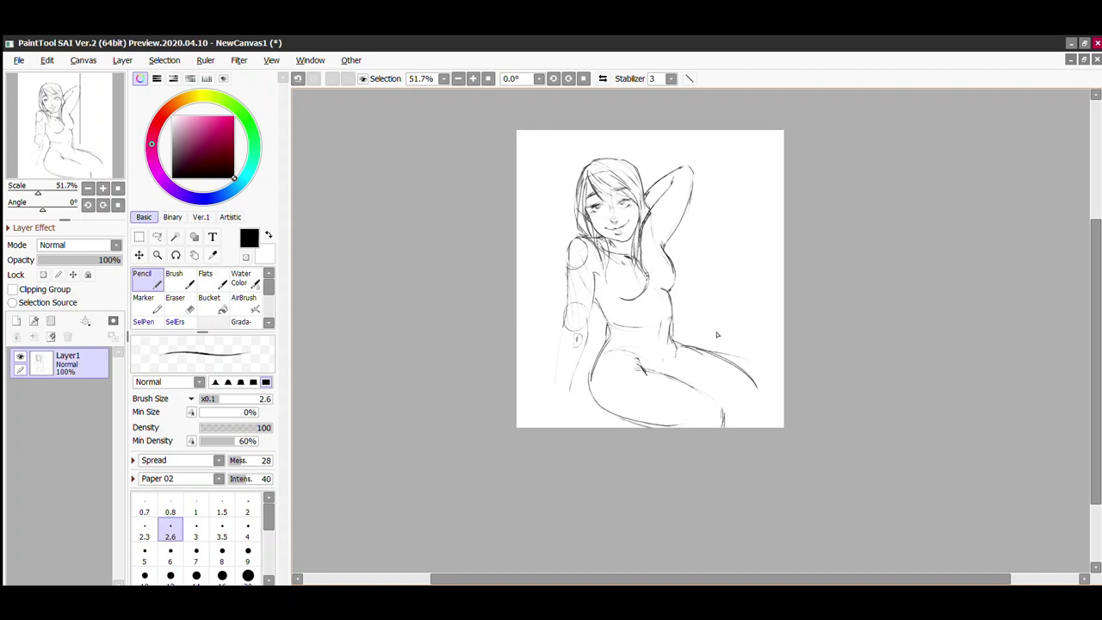
key(ctrl+z)
drag(670, 338, 670, 301)
drag(676, 347, 763, 400)
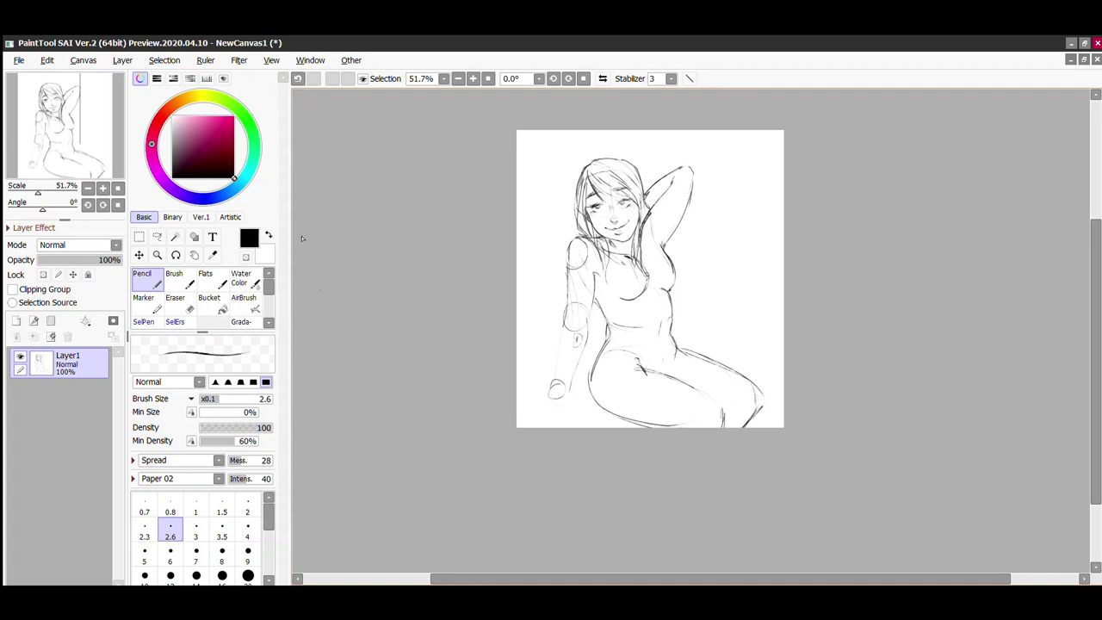
scroll(379, 314, up, 2)
scroll(454, 389, up, 1)
Step: Sketch the resting hand's outline and spread fingers, undoing a stray finger stroke
drag(430, 449, 475, 493)
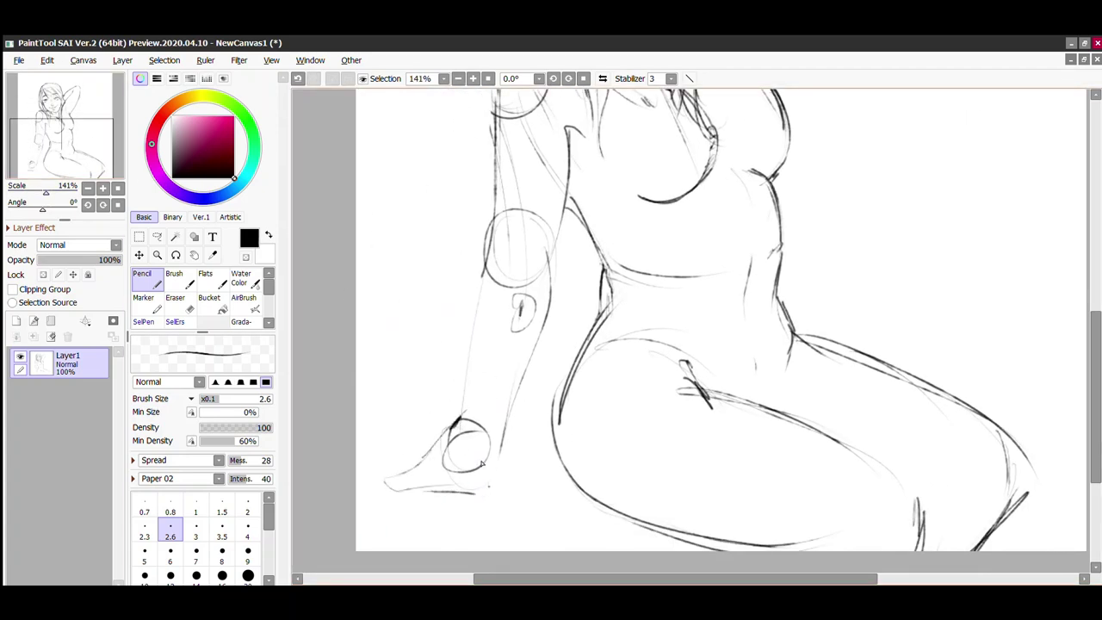
drag(506, 435, 551, 486)
mouse_move(472, 484)
mouse_down()
mouse_move(445, 512)
mouse_move(411, 508)
mouse_move(413, 527)
mouse_up()
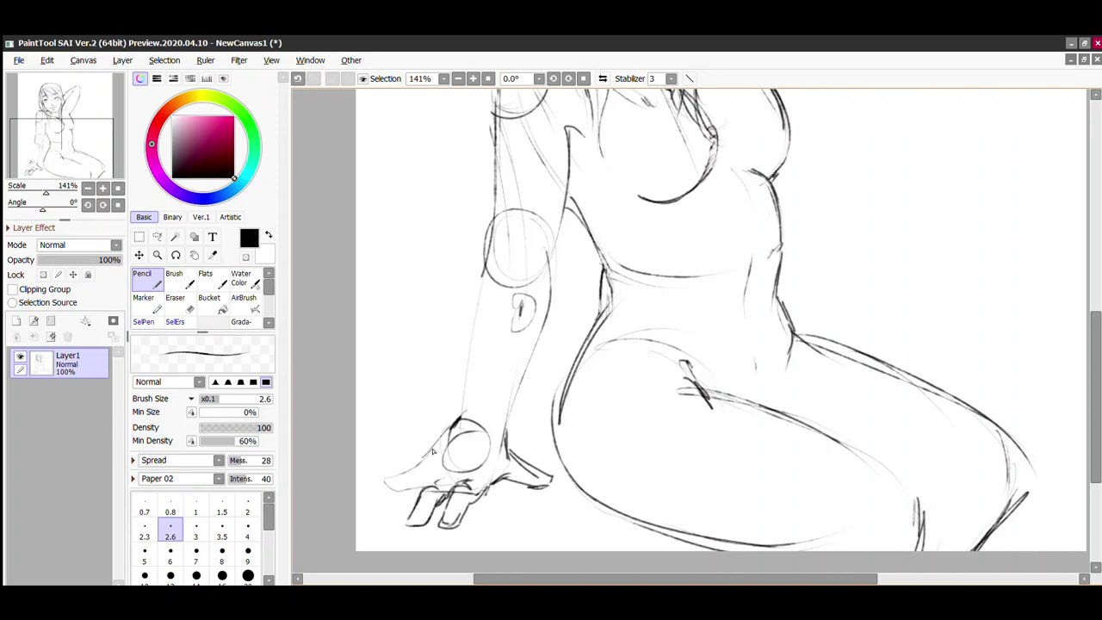
drag(446, 466, 384, 518)
key(ctrl+z)
Step: Retry the back of the hand and add a stroke along the arm
mouse_move(450, 426)
mouse_down()
mouse_move(403, 486)
mouse_move(482, 302)
mouse_move(465, 412)
mouse_up()
key(ctrl+z)
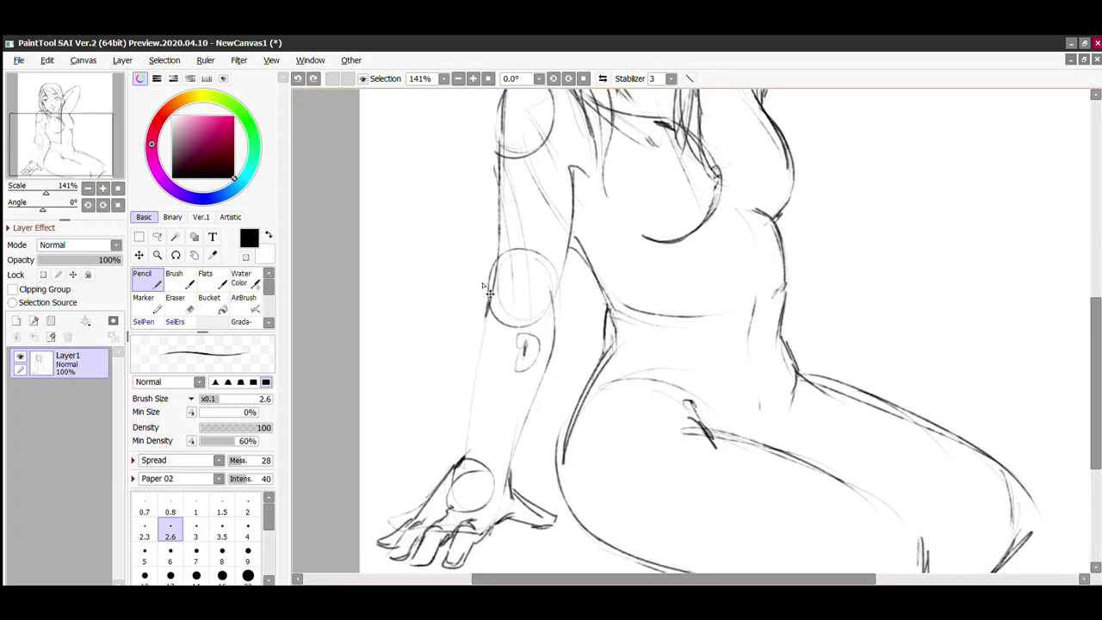
drag(488, 303, 469, 462)
key(e)
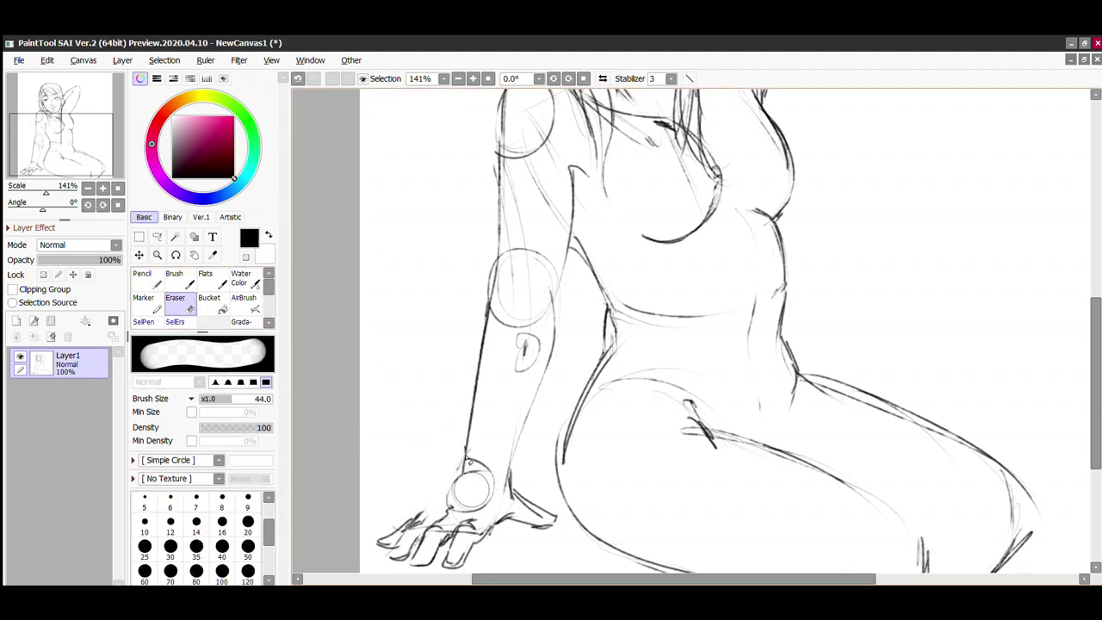
key(n)
drag(103, 112, 108, 74)
Step: Lasso the head and move it up and left with Ctrl+T
key(a)
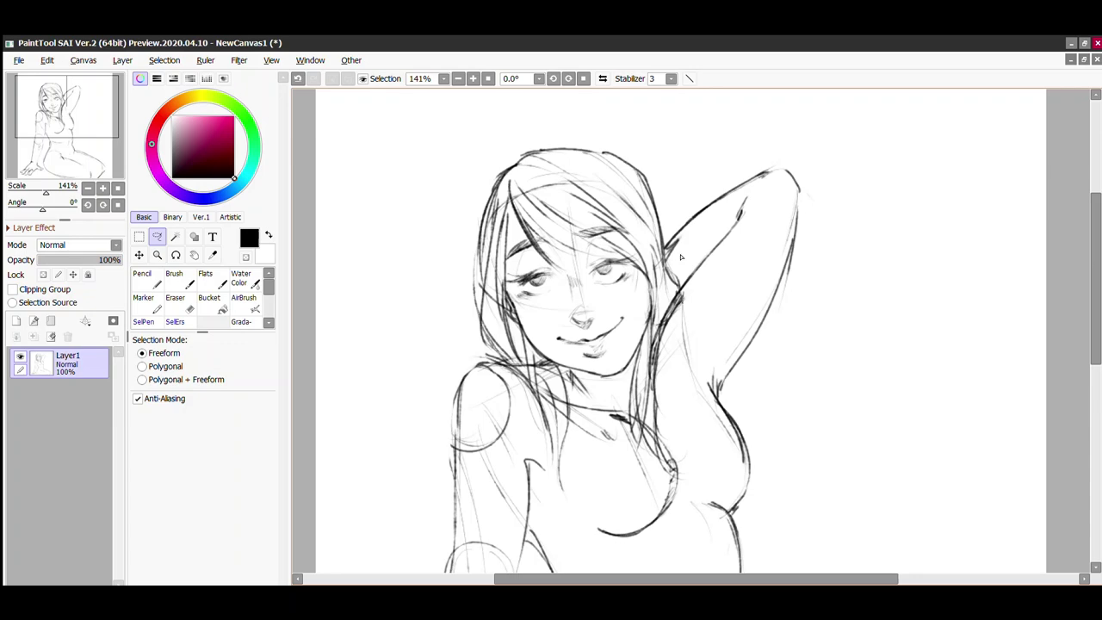
mouse_move(676, 258)
mouse_down()
mouse_move(548, 422)
mouse_move(671, 293)
mouse_up()
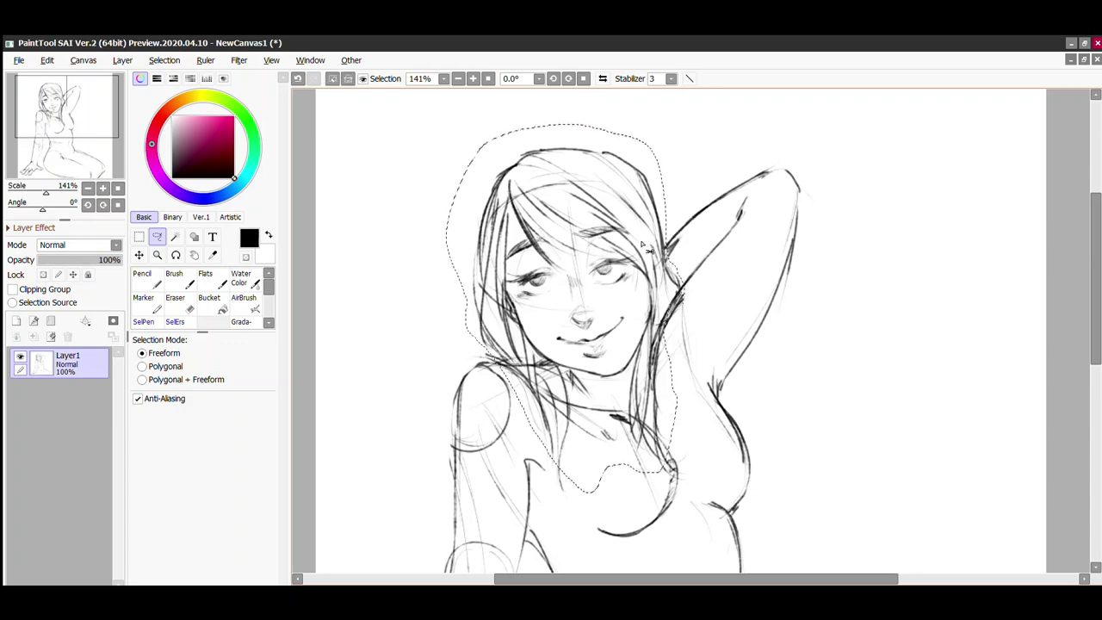
key(ctrl+t)
drag(558, 369, 549, 349)
key(Return)
key(ctrl+d)
Step: Erase leftover neck lines, old arm strokes under the head and stray left hair
key(b)
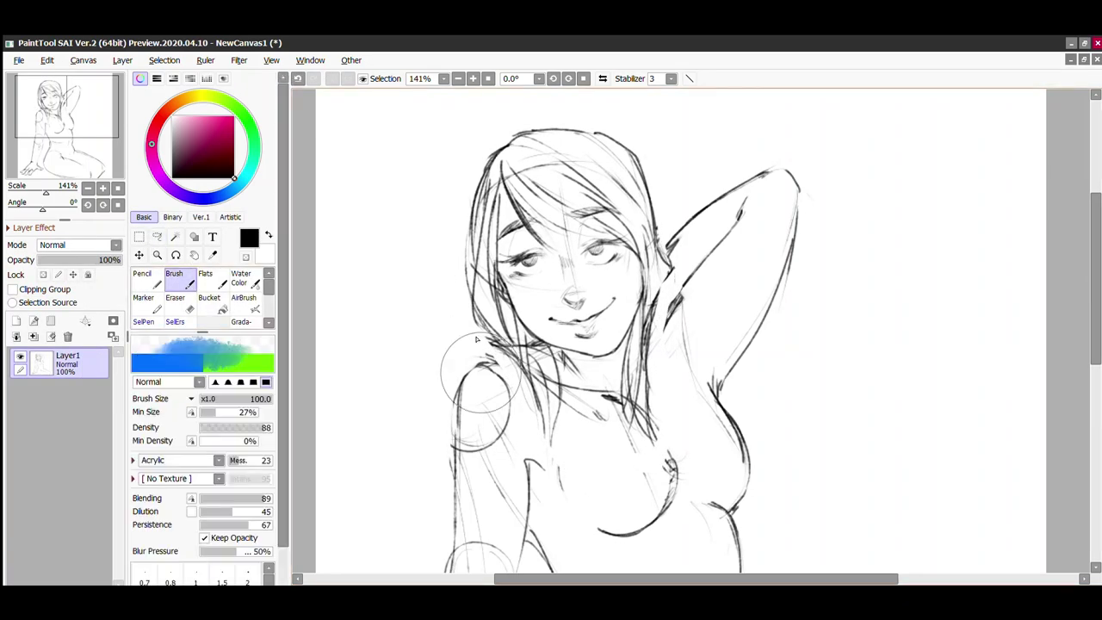
key(e)
drag(575, 344, 607, 405)
drag(671, 327, 676, 258)
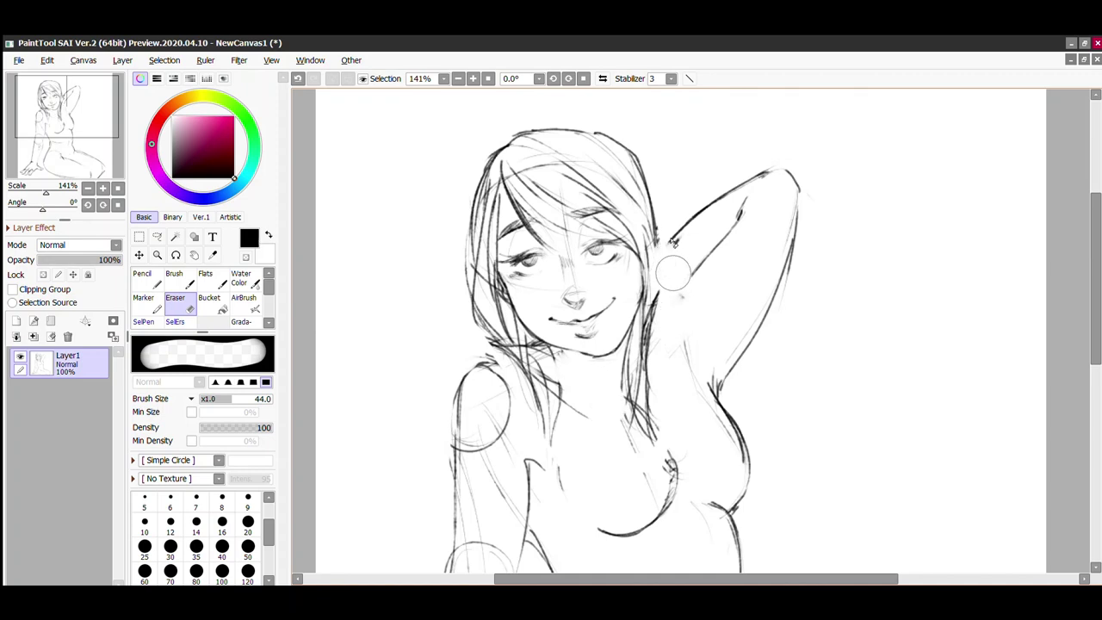
drag(482, 319, 478, 370)
Step: Redraw the hair's left and right edges, plus the neck and shoulder lines
key(n)
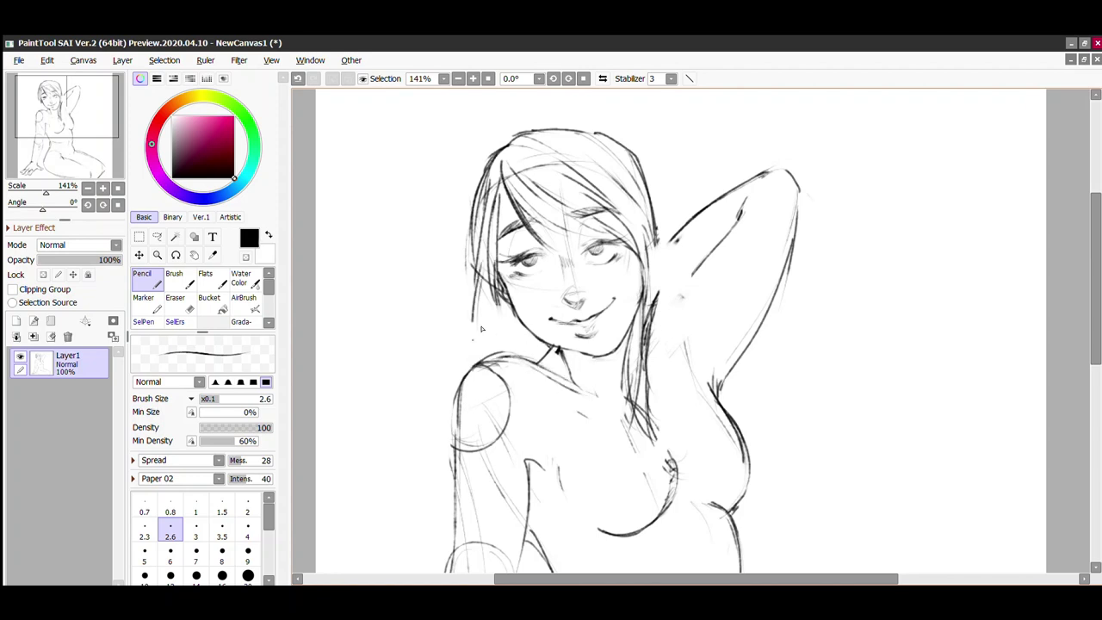
drag(476, 259, 495, 369)
mouse_move(516, 291)
mouse_down()
mouse_move(490, 368)
mouse_move(568, 422)
mouse_up()
drag(553, 374, 573, 450)
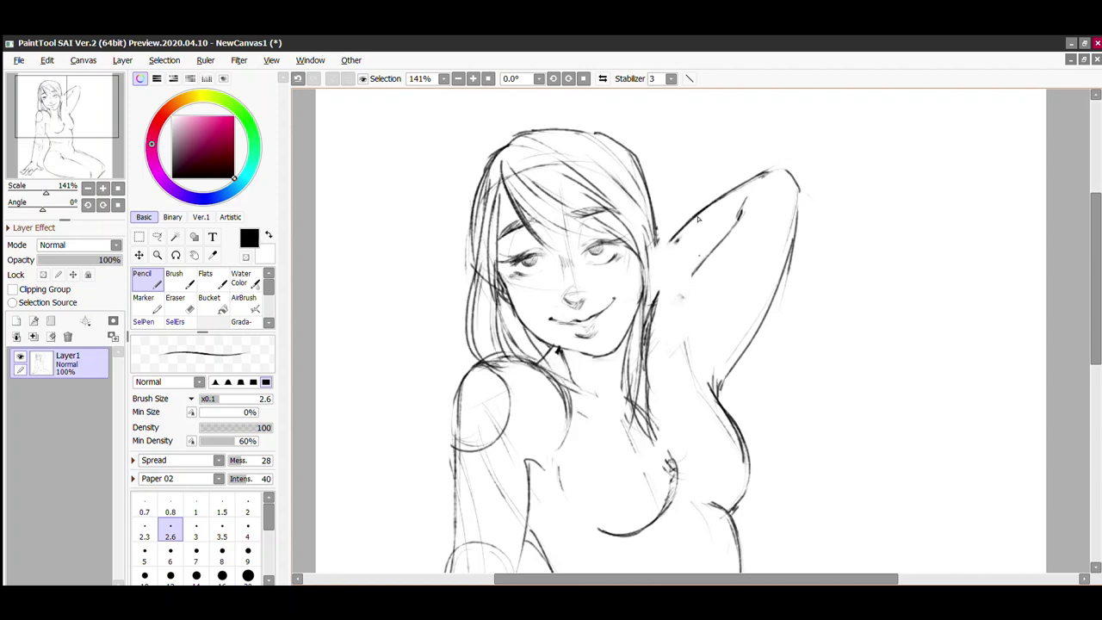
drag(656, 225, 651, 334)
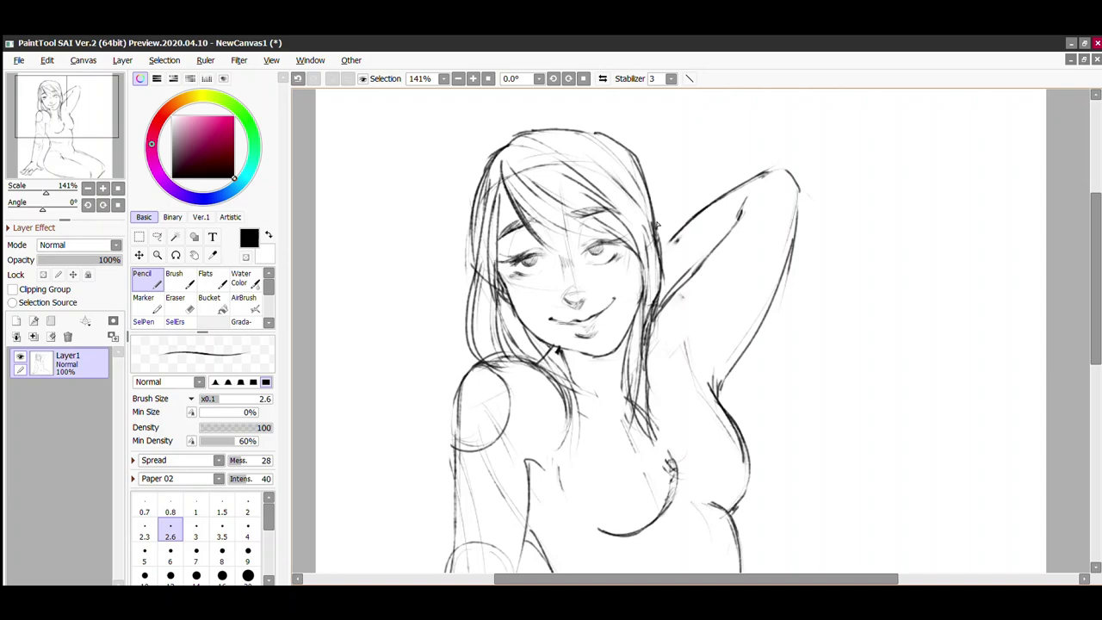
scroll(636, 276, up, 1)
Step: Draw a new smile line and a darker chin line with a finer pencil
key(e)
scroll(603, 310, up, 3)
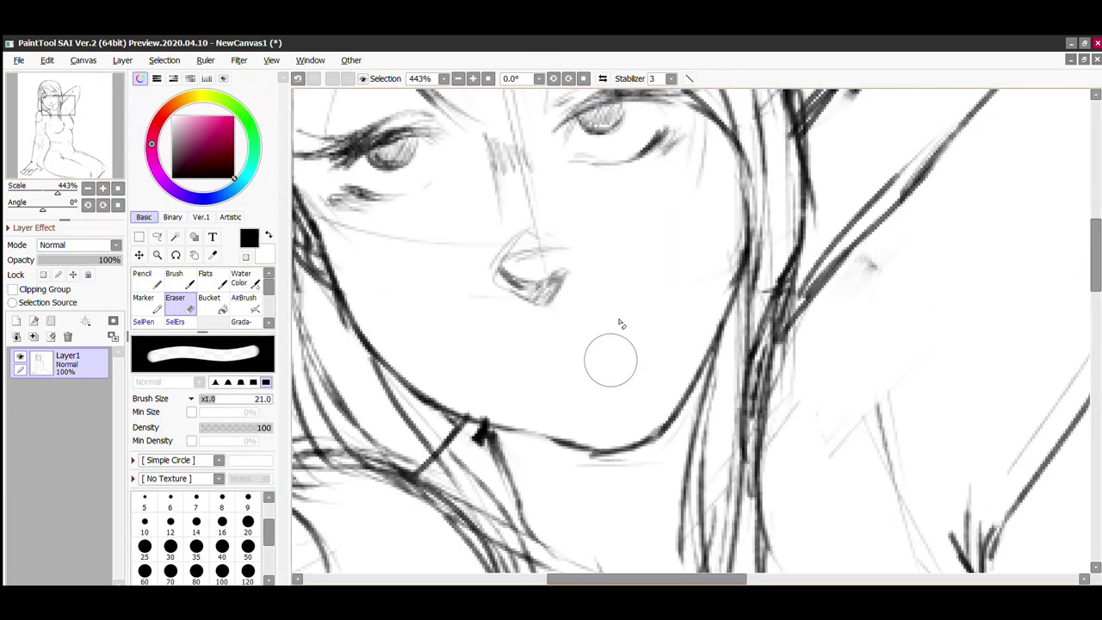
key(n)
mouse_move(565, 338)
mouse_down()
mouse_move(628, 294)
mouse_move(654, 254)
mouse_up()
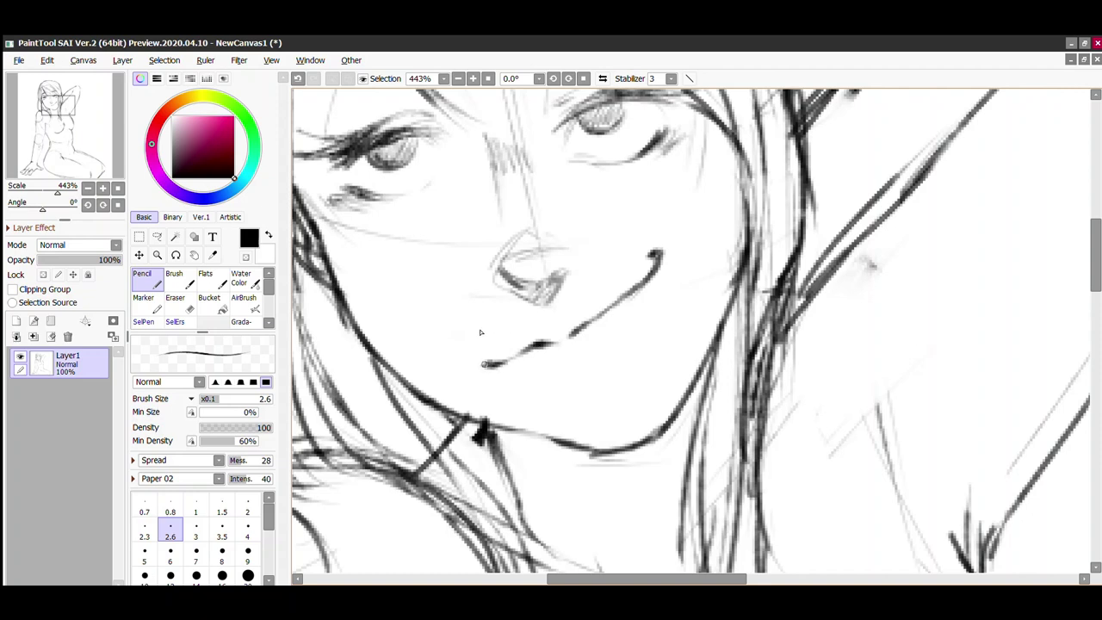
mouse_move(579, 341)
mouse_down()
mouse_move(627, 298)
mouse_move(506, 362)
mouse_move(470, 365)
mouse_move(516, 360)
mouse_up()
Step: Erase the smile and chin, then redraw the upturned smile at size 2.0
key(e)
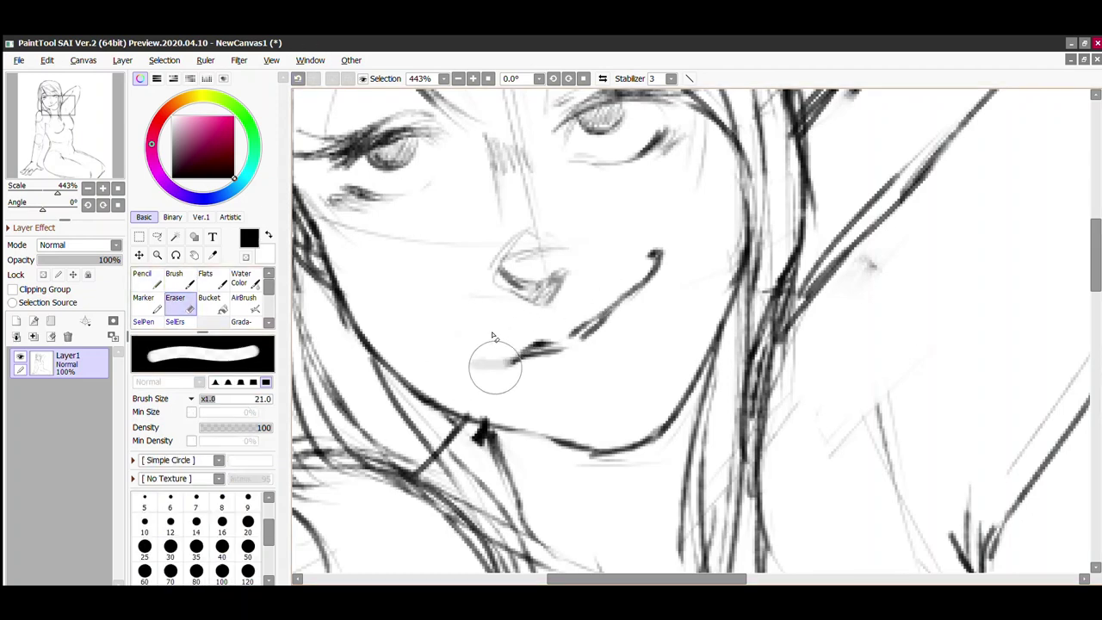
key(e)
key(e)
drag(663, 249, 475, 365)
key(e)
key(bracketright)
key(bracketright)
drag(571, 334, 638, 290)
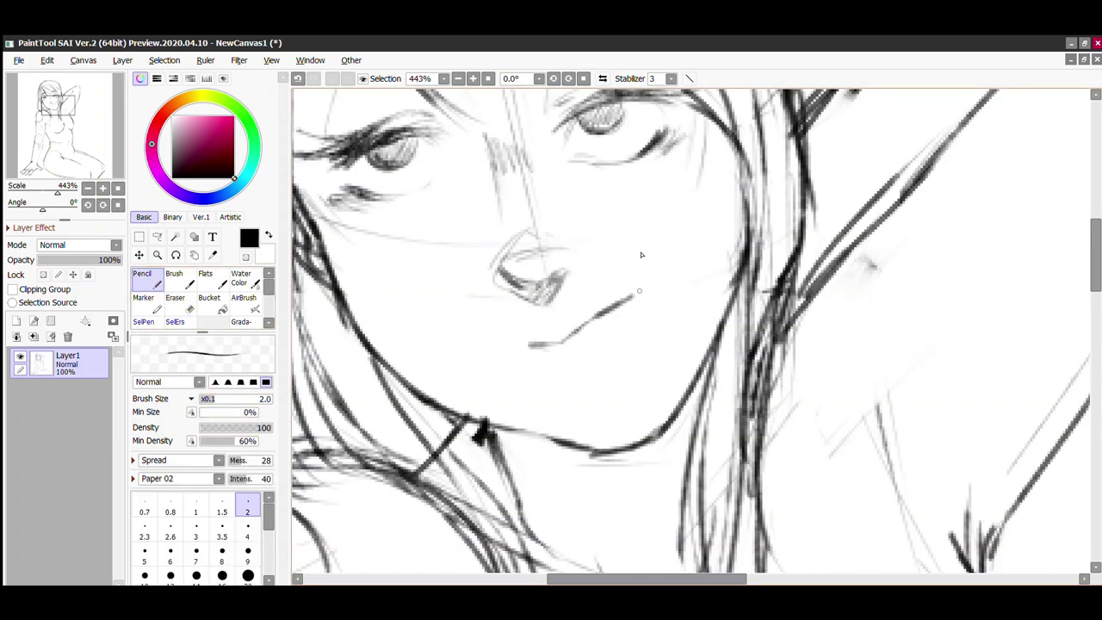
mouse_move(548, 341)
mouse_down()
mouse_move(474, 356)
mouse_move(564, 348)
mouse_move(580, 380)
mouse_move(595, 358)
mouse_move(585, 384)
mouse_up()
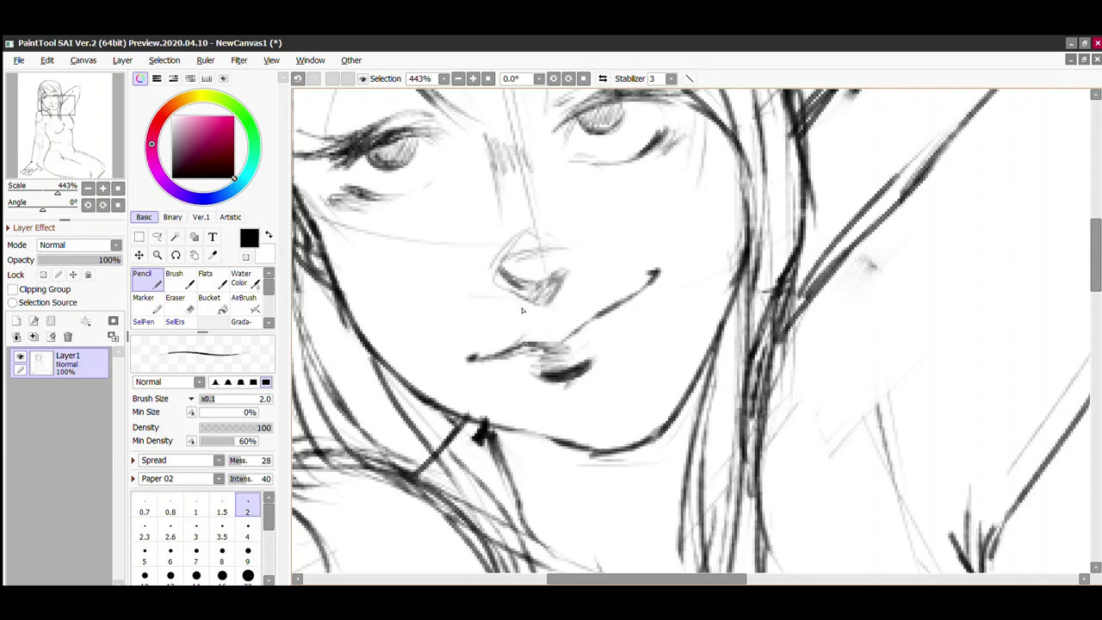
scroll(521, 310, down, 5)
scroll(603, 344, up, 2)
Step: Add Layer2, set Layer1's opacity to 41%, and make Layer2 active
click(15, 320)
click(69, 395)
drag(117, 259, 67, 259)
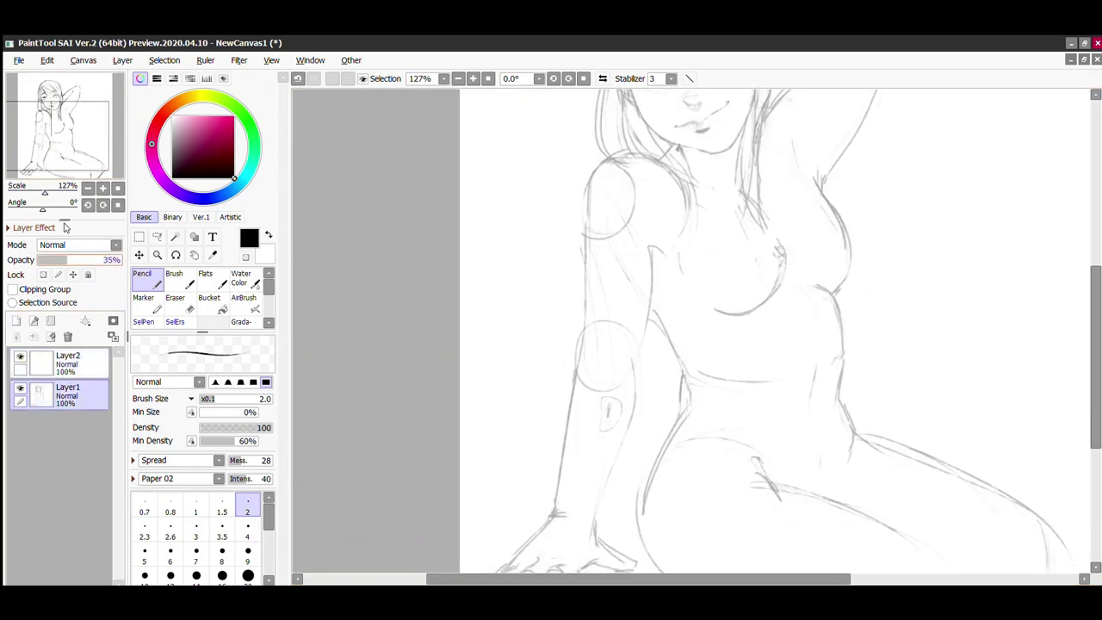
drag(54, 142, 47, 150)
scroll(42, 155, down, 2)
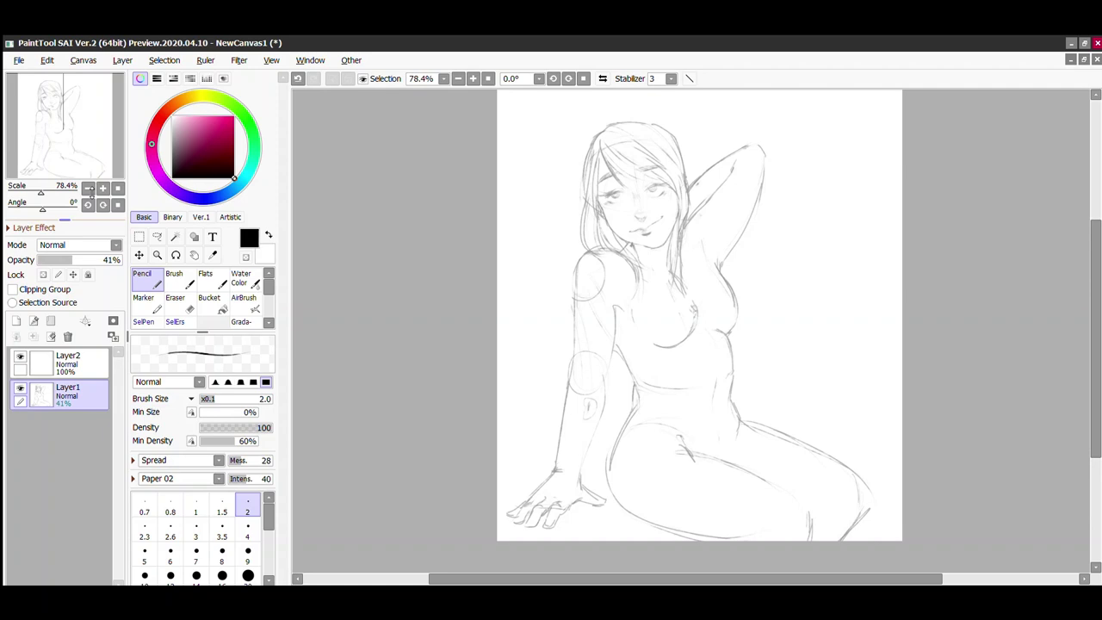
click(60, 362)
scroll(49, 157, up, 1)
scroll(49, 157, up, 1)
scroll(49, 156, up, 1)
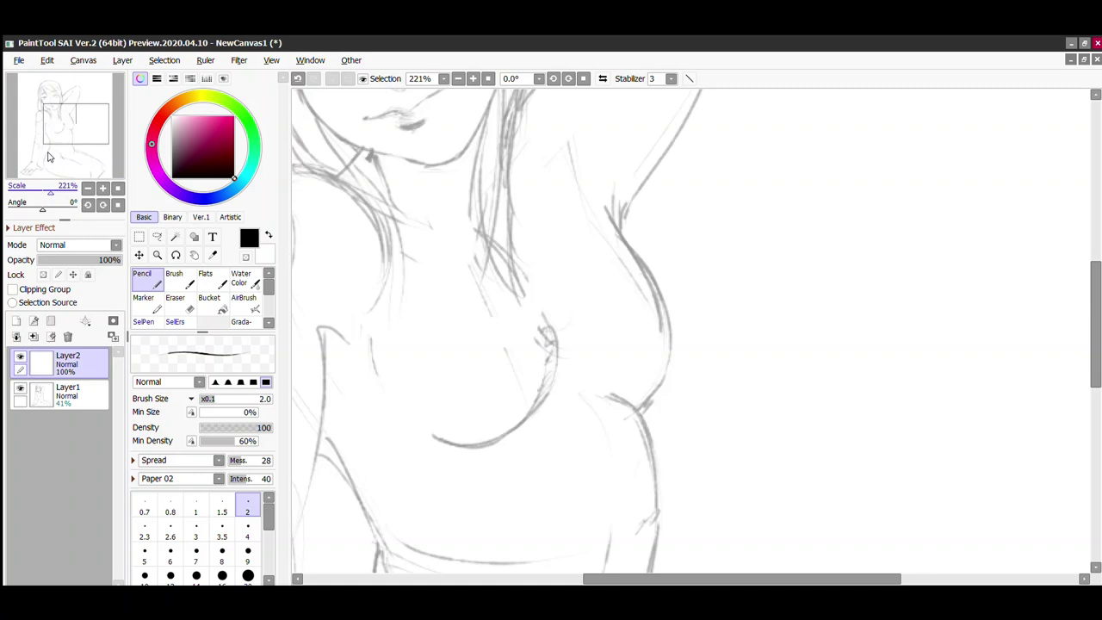
scroll(49, 156, down, 1)
Step: With a thicker pencil, ink the crop top's neckline and both straps
key(bracketright)
key(bracketright)
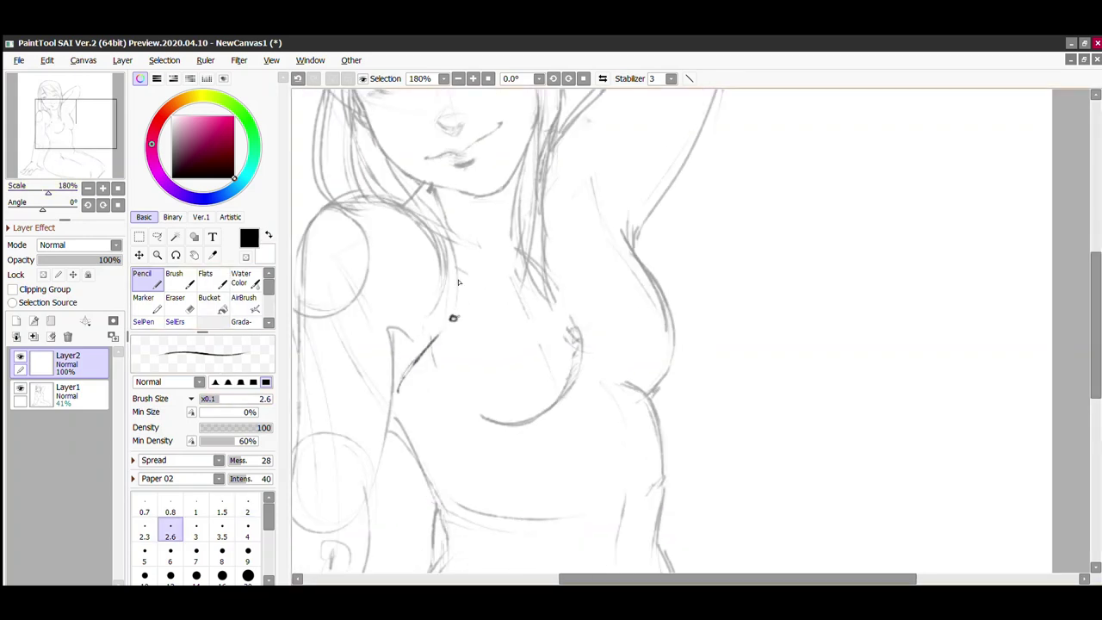
drag(453, 317, 633, 257)
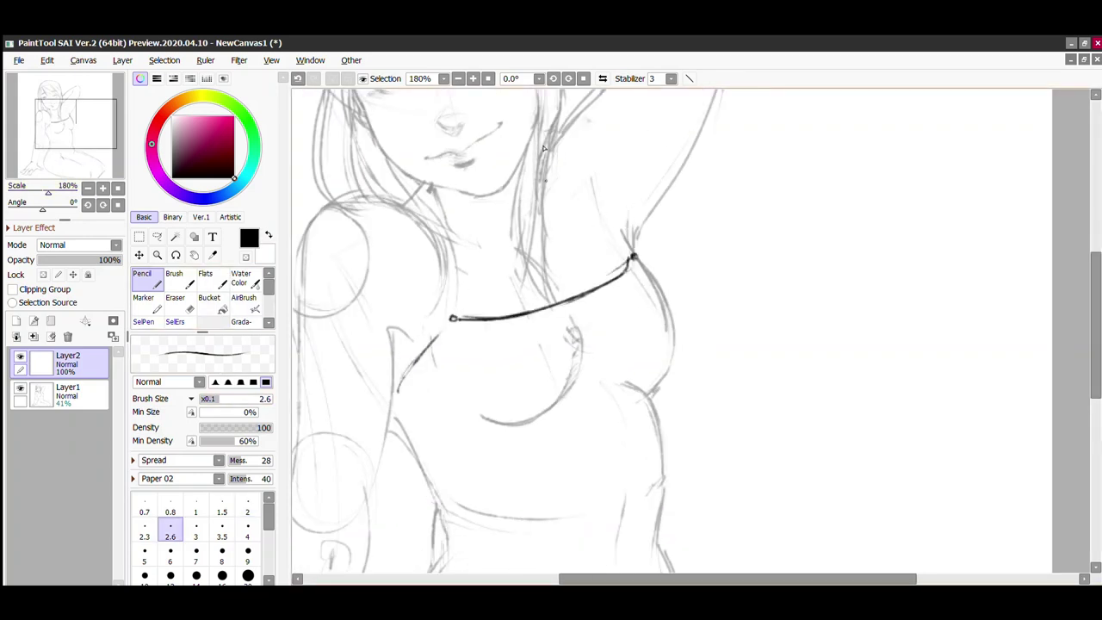
drag(548, 171, 633, 256)
mouse_move(404, 209)
mouse_down()
mouse_move(452, 316)
mouse_move(394, 398)
mouse_up()
key(ctrl+z)
key(e)
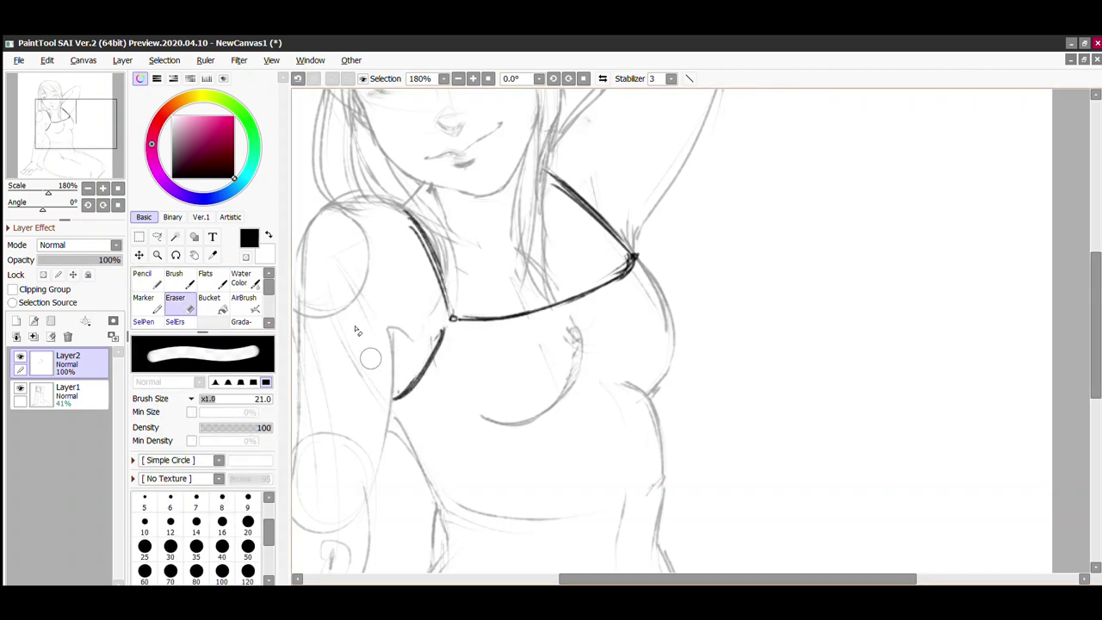
key(n)
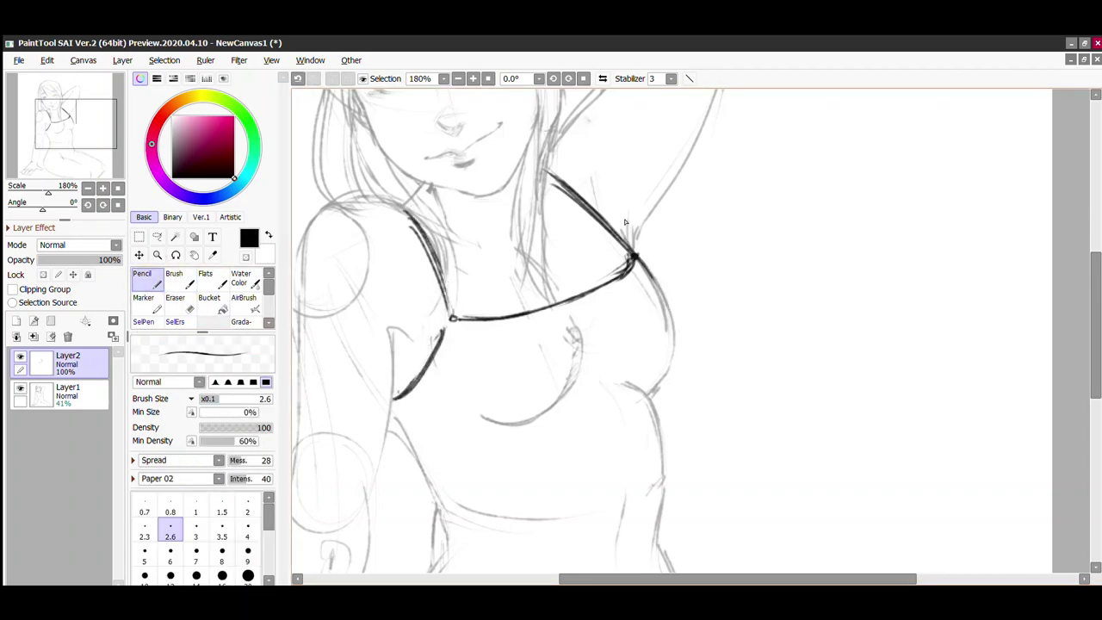
Step: Ink the crop top's sides, underbust curve and bottom hem, plus the waistline
mouse_move(634, 257)
mouse_down()
mouse_move(664, 387)
mouse_move(502, 425)
mouse_up()
drag(613, 400, 628, 399)
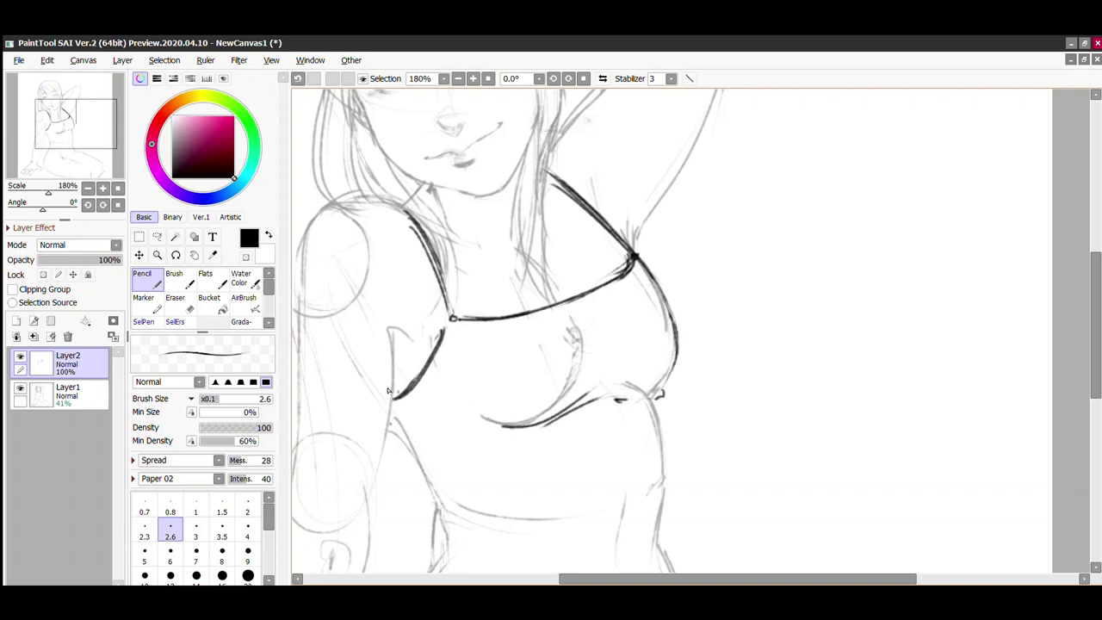
mouse_move(391, 417)
mouse_down()
mouse_move(435, 495)
mouse_move(534, 509)
mouse_move(662, 487)
mouse_up()
drag(660, 396, 664, 488)
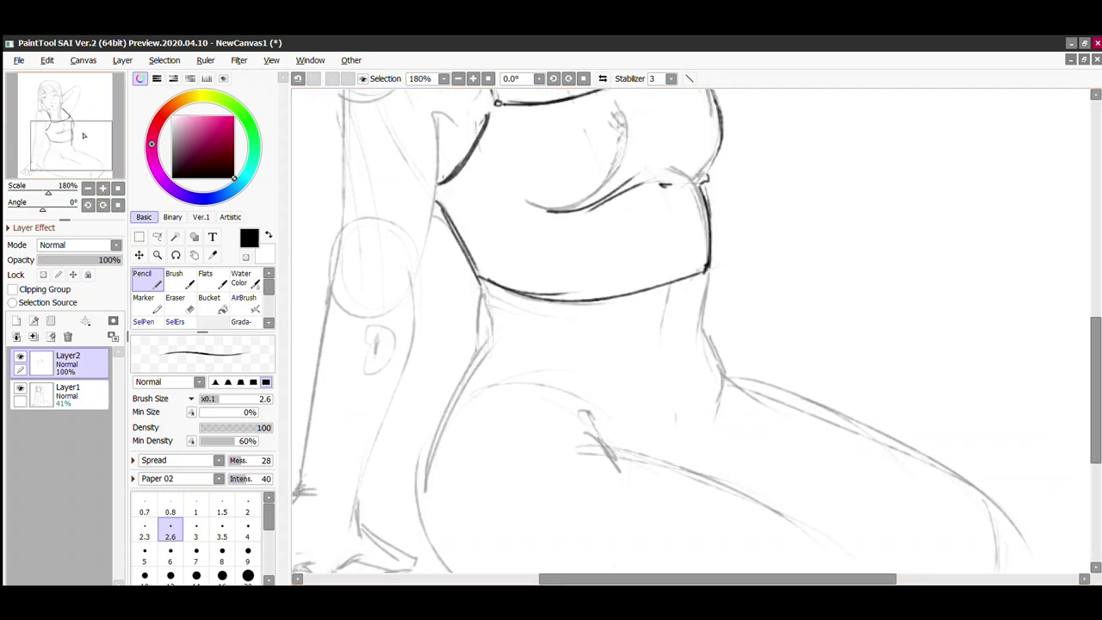
drag(587, 535, 625, 297)
mouse_move(476, 280)
mouse_down()
mouse_move(685, 297)
mouse_move(699, 277)
mouse_move(674, 398)
mouse_up()
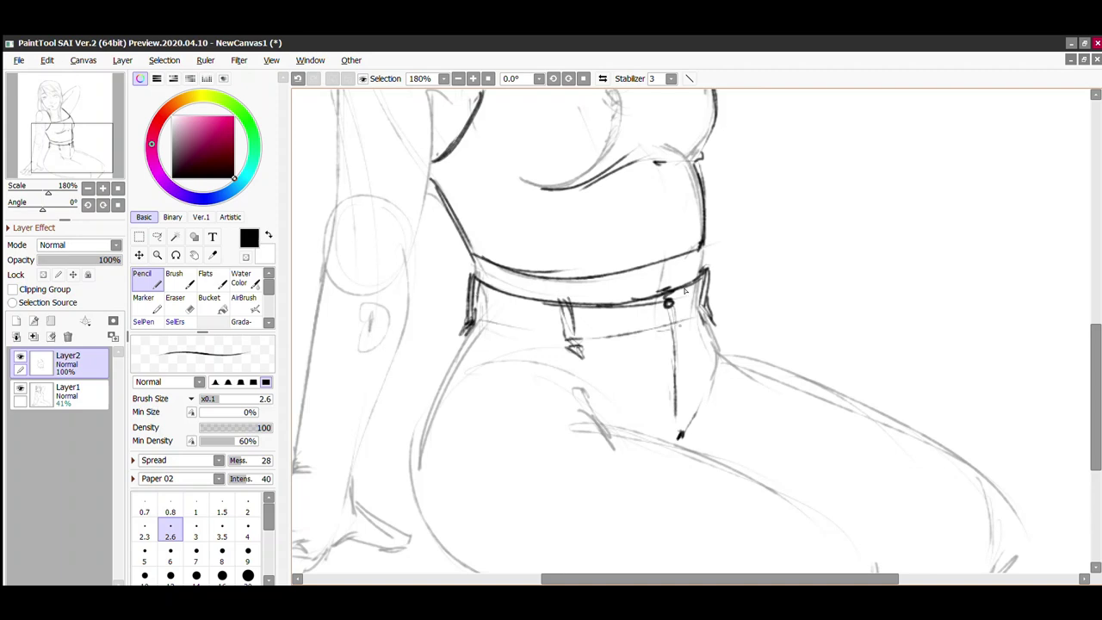
Step: Draw fold lines beside the jeans fly and creases across the thigh
drag(599, 354, 575, 410)
drag(761, 367, 685, 441)
drag(770, 351, 703, 437)
drag(501, 472, 680, 433)
mouse_move(568, 467)
mouse_down()
mouse_move(678, 441)
mouse_move(558, 261)
mouse_move(662, 338)
mouse_up()
key(ctrl+z)
Step: Ink the thigh outlines and folds, redoing misplaced strokes
mouse_move(552, 289)
mouse_down()
mouse_move(749, 408)
mouse_move(755, 472)
mouse_up()
drag(737, 400, 758, 460)
drag(747, 412, 755, 472)
drag(606, 442, 693, 472)
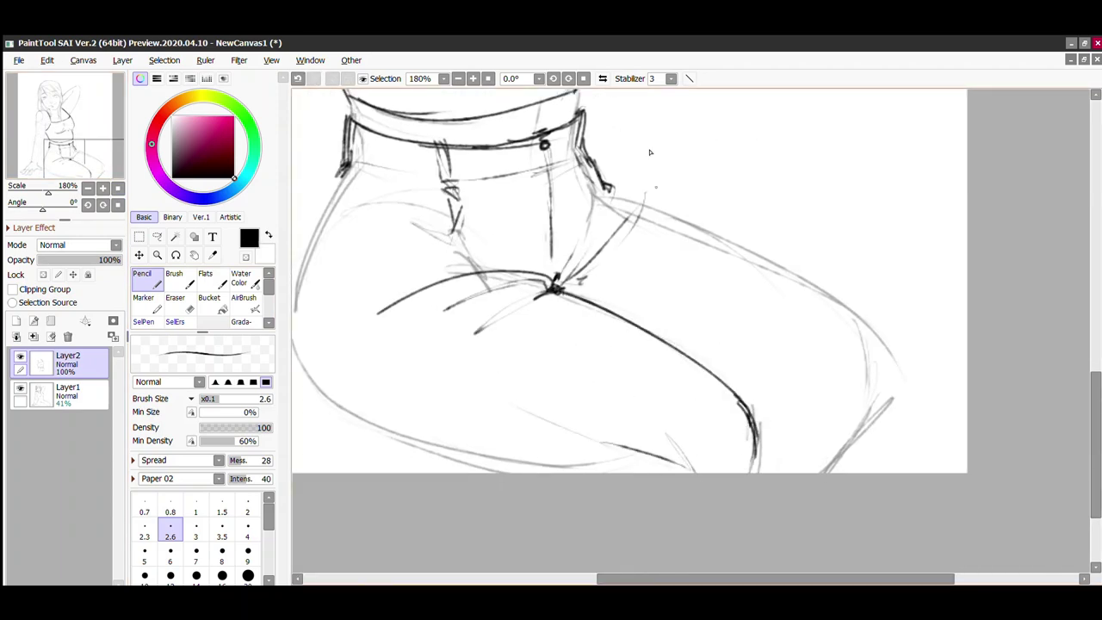
mouse_move(642, 206)
mouse_down()
mouse_move(815, 292)
mouse_move(865, 332)
mouse_up()
drag(875, 339, 880, 378)
key(ctrl+z)
key(ctrl+z)
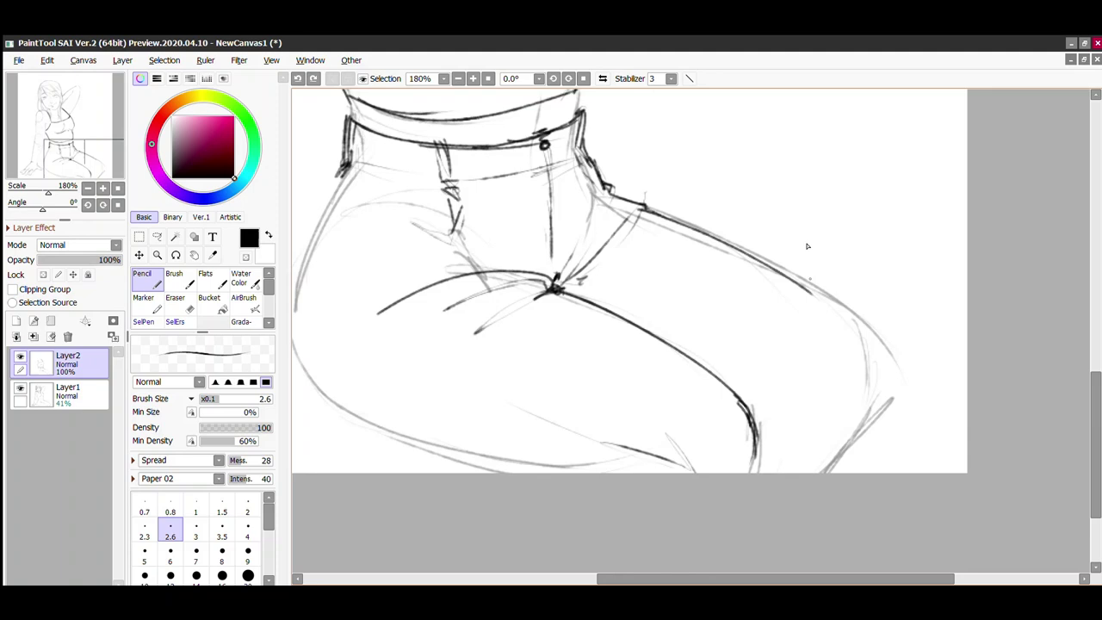
mouse_move(771, 268)
mouse_down()
mouse_move(864, 362)
mouse_move(860, 399)
mouse_up()
mouse_move(740, 396)
mouse_down()
mouse_move(840, 382)
mouse_move(815, 458)
mouse_move(822, 394)
mouse_move(800, 422)
mouse_up()
key(ctrl+z)
key(ctrl+z)
drag(864, 362, 815, 472)
scroll(362, 178, down, 3)
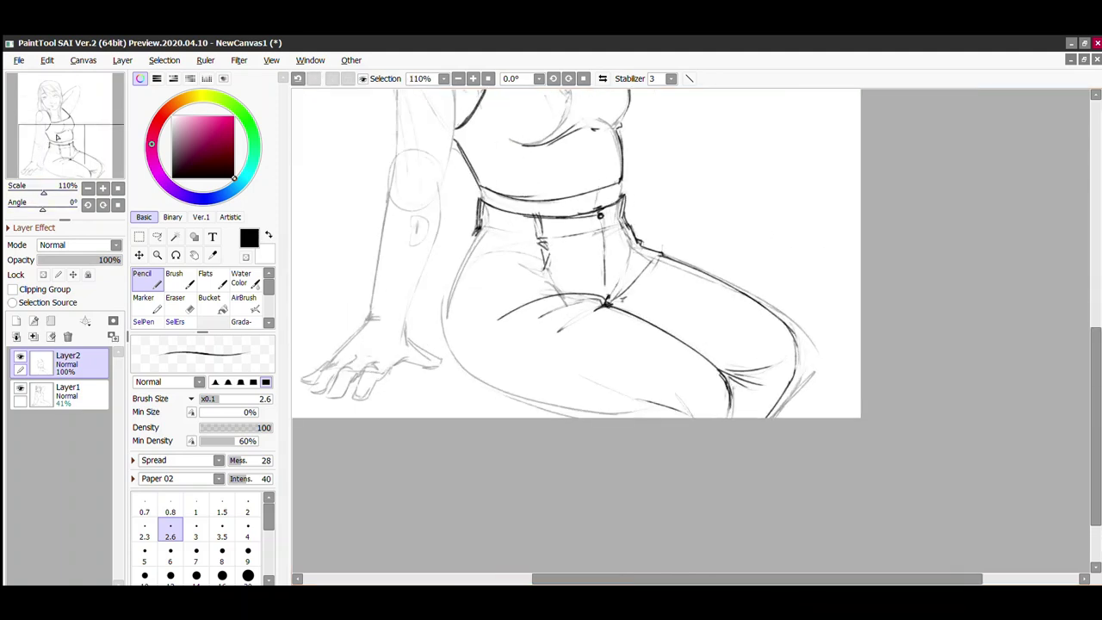
Step: Draw the curved hip line, retrying it several times
key(ctrl+z)
drag(520, 307, 486, 429)
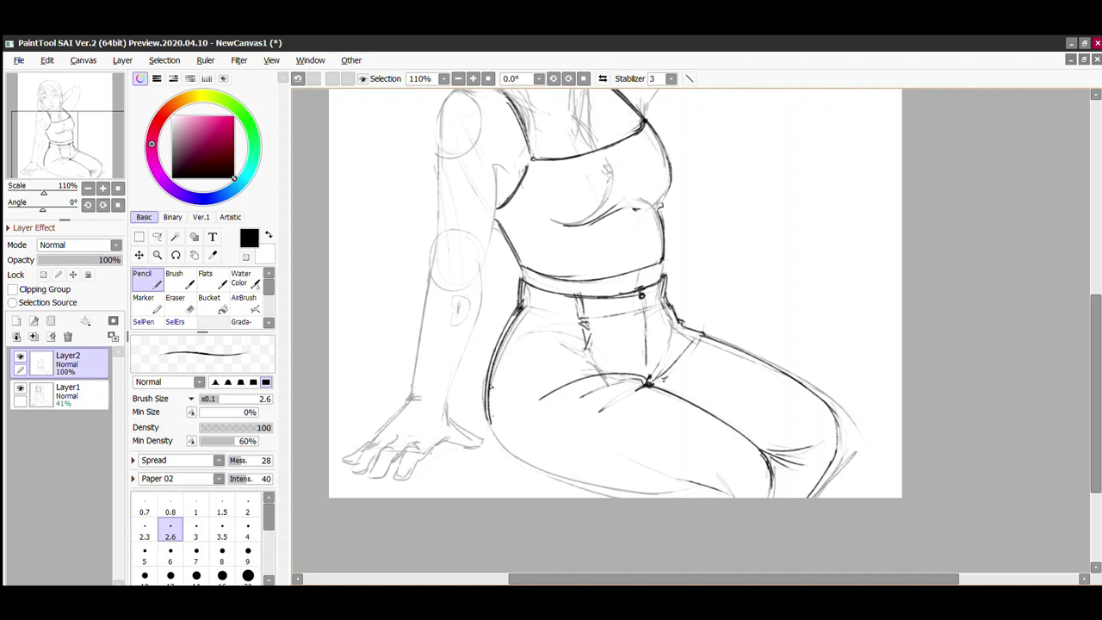
key(ctrl+z)
drag(519, 307, 486, 431)
key(ctrl+z)
mouse_move(519, 286)
mouse_down()
mouse_move(482, 430)
mouse_move(532, 470)
mouse_move(659, 497)
mouse_up()
key(ctrl+z)
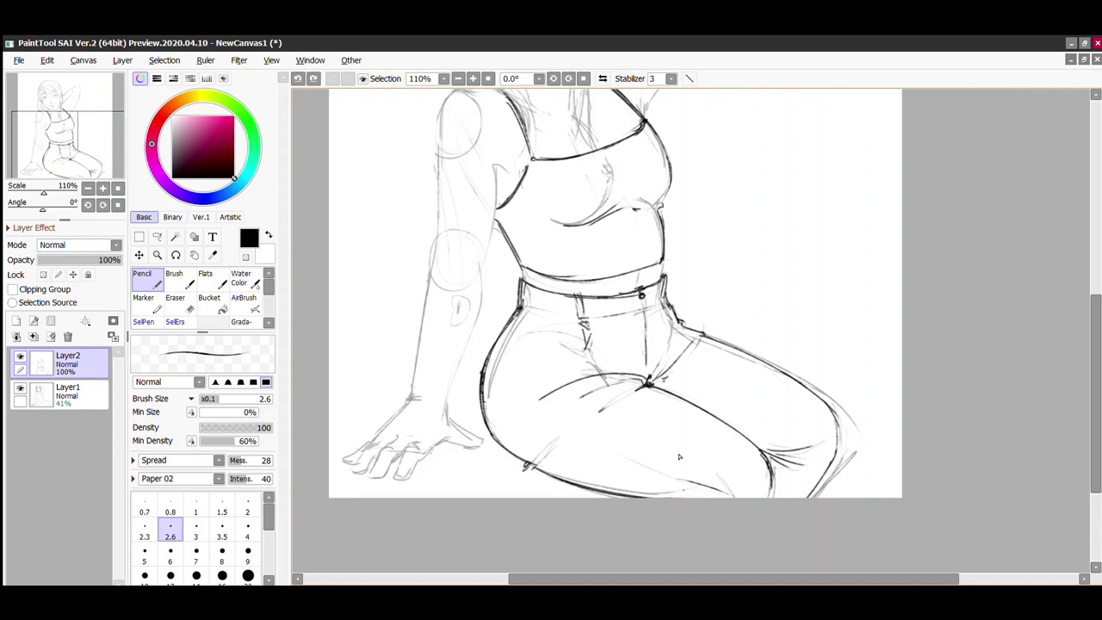
scroll(688, 469, up, 5)
scroll(516, 322, up, 2)
Step: Draw the V-shaped necklace chain with a round pendant
drag(514, 352, 585, 404)
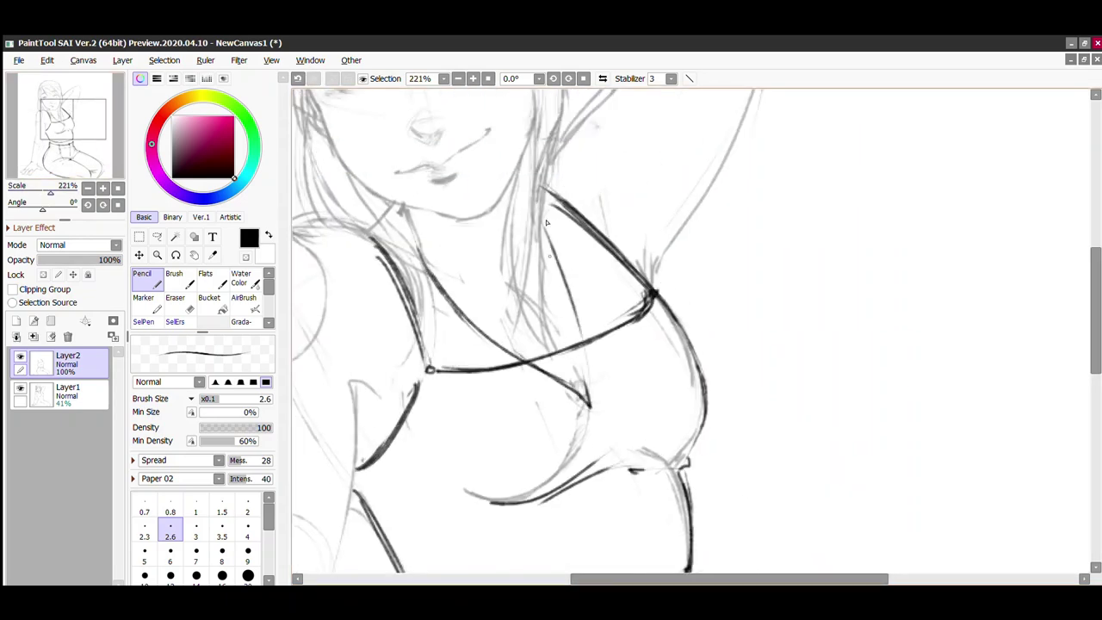
drag(543, 222, 591, 415)
key(ctrl+z)
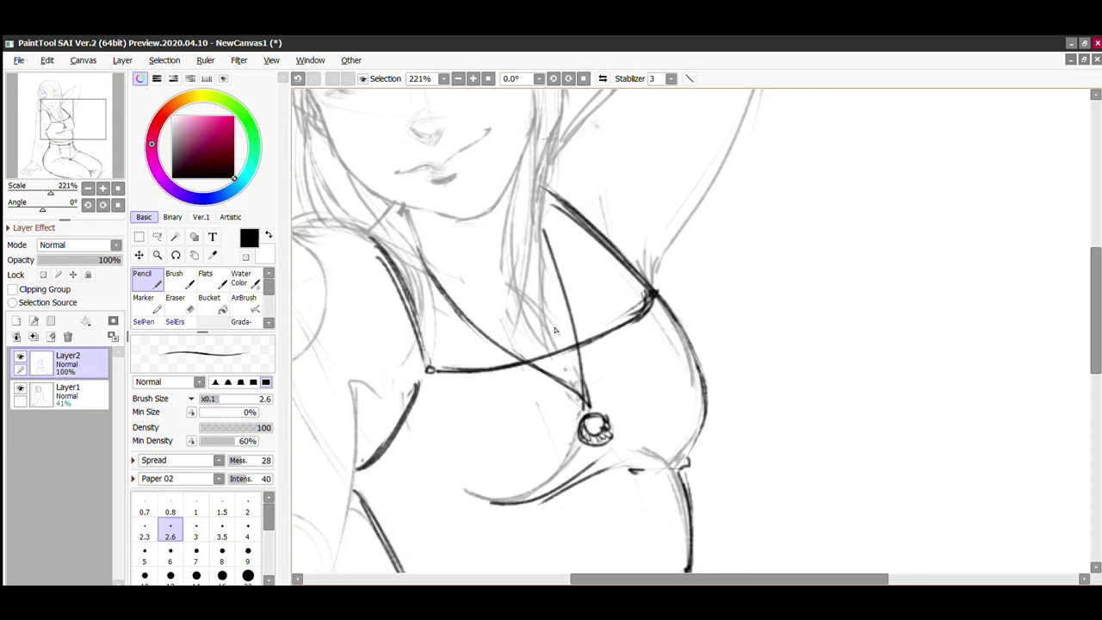
scroll(554, 329, down, 2)
scroll(555, 330, down, 3)
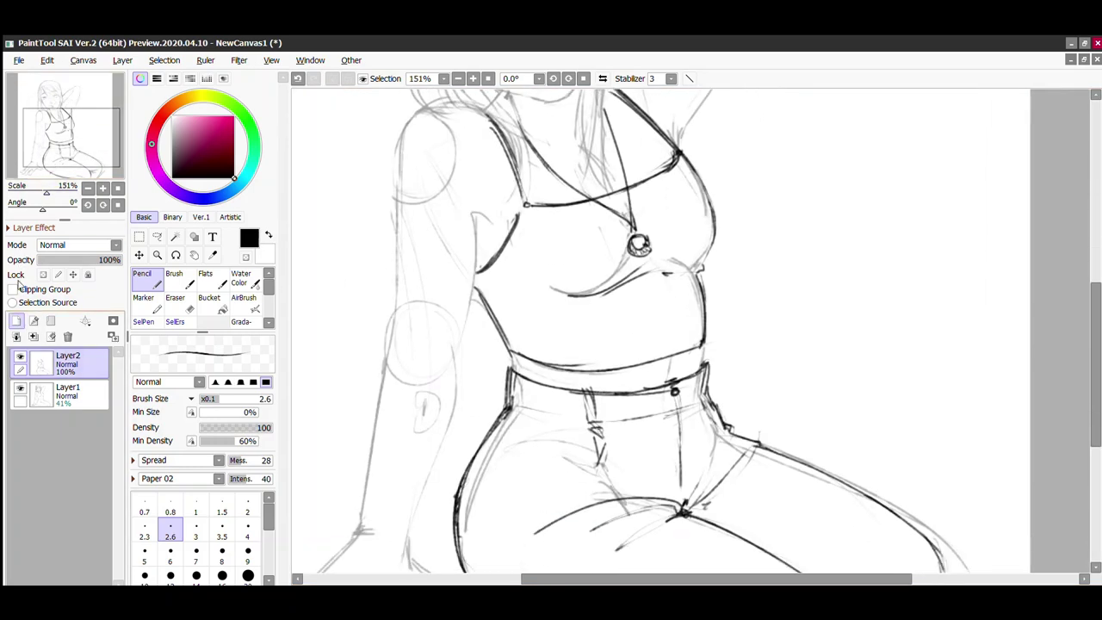
Step: Fade Layer2 to 31%, add Layer3, and sketch the shirt knot at the waist
click(64, 259)
click(15, 320)
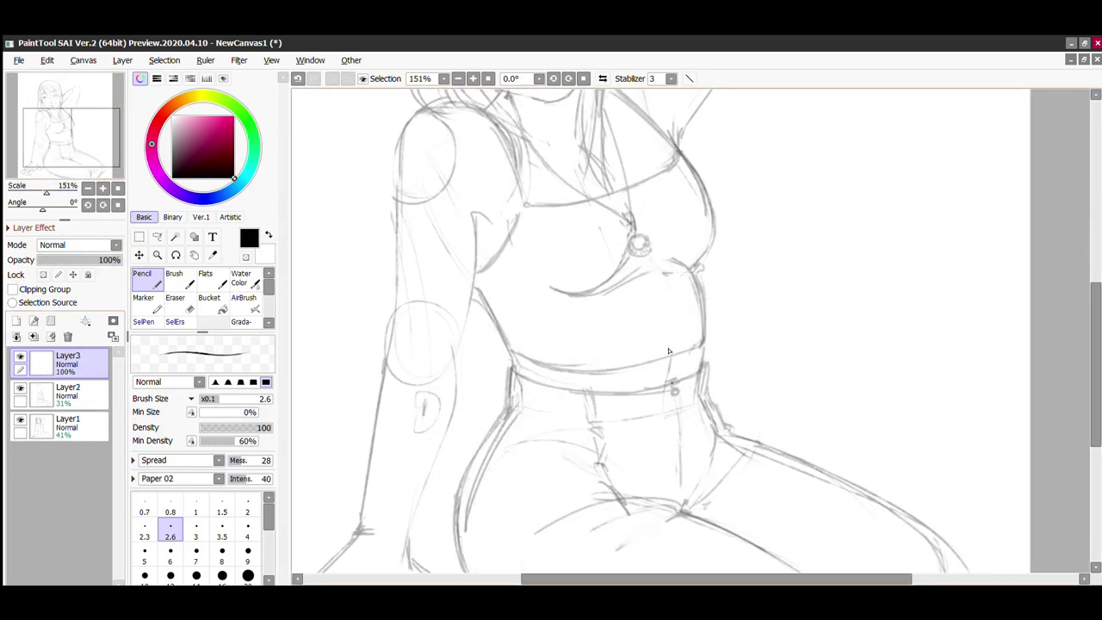
mouse_move(680, 430)
mouse_down()
mouse_move(684, 389)
mouse_move(677, 394)
mouse_up()
mouse_move(684, 453)
mouse_down()
mouse_move(673, 394)
mouse_move(628, 504)
mouse_up()
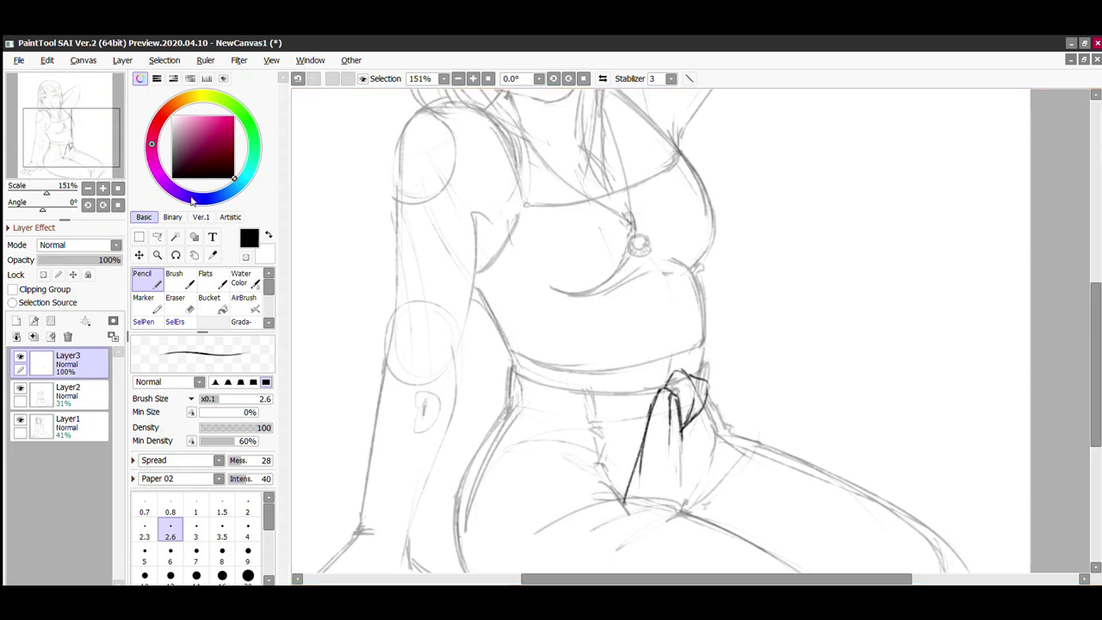
mouse_move(634, 442)
mouse_down()
mouse_move(593, 257)
mouse_move(663, 392)
mouse_up()
Step: Draw the hanging sleeve with its folds and lower edge, curving toward the hip
key(ctrl+z)
drag(582, 322, 602, 376)
mouse_move(638, 276)
mouse_down()
mouse_move(614, 351)
mouse_move(641, 366)
mouse_move(604, 352)
mouse_up()
key(ctrl+z)
key(ctrl+z)
drag(645, 335, 613, 359)
drag(559, 383, 684, 360)
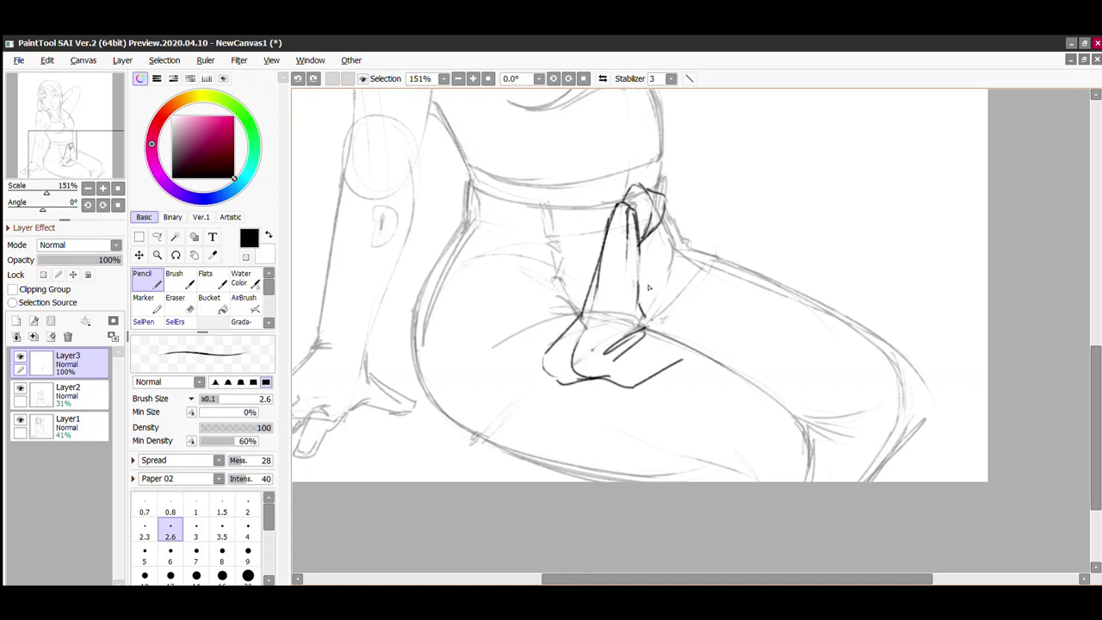
drag(644, 325, 707, 353)
mouse_move(665, 222)
mouse_down()
mouse_move(699, 260)
mouse_move(736, 258)
mouse_move(727, 288)
mouse_move(690, 288)
mouse_move(667, 311)
mouse_up()
key(ctrl+z)
key(ctrl+z)
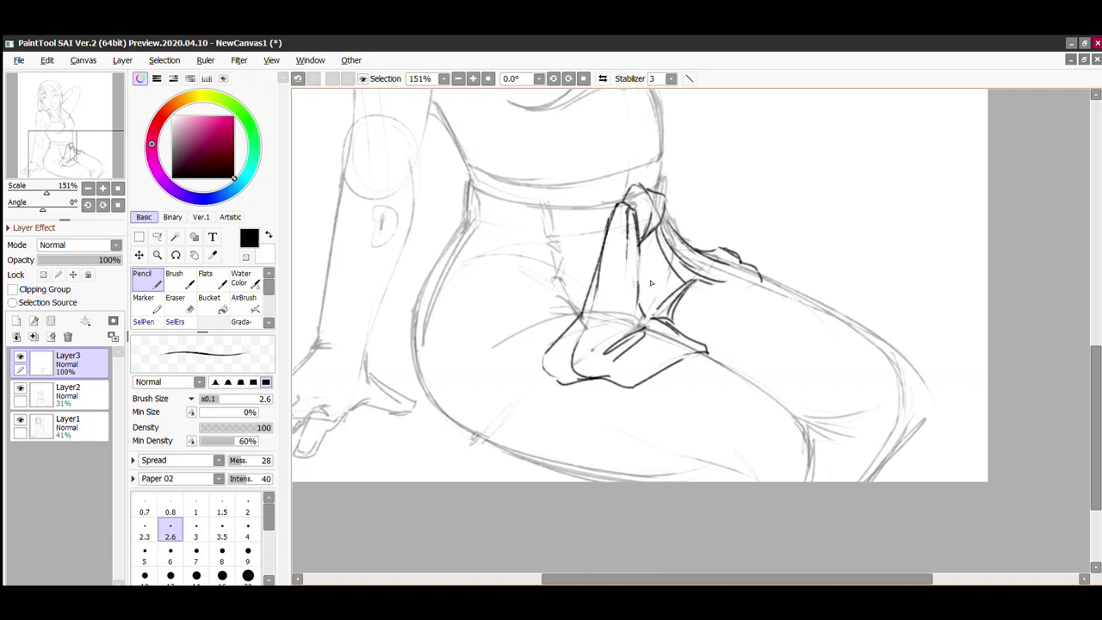
Step: Draw the second sleeve over the hip and the shirt wrapped along the waistband
drag(682, 274, 699, 286)
drag(759, 277, 730, 337)
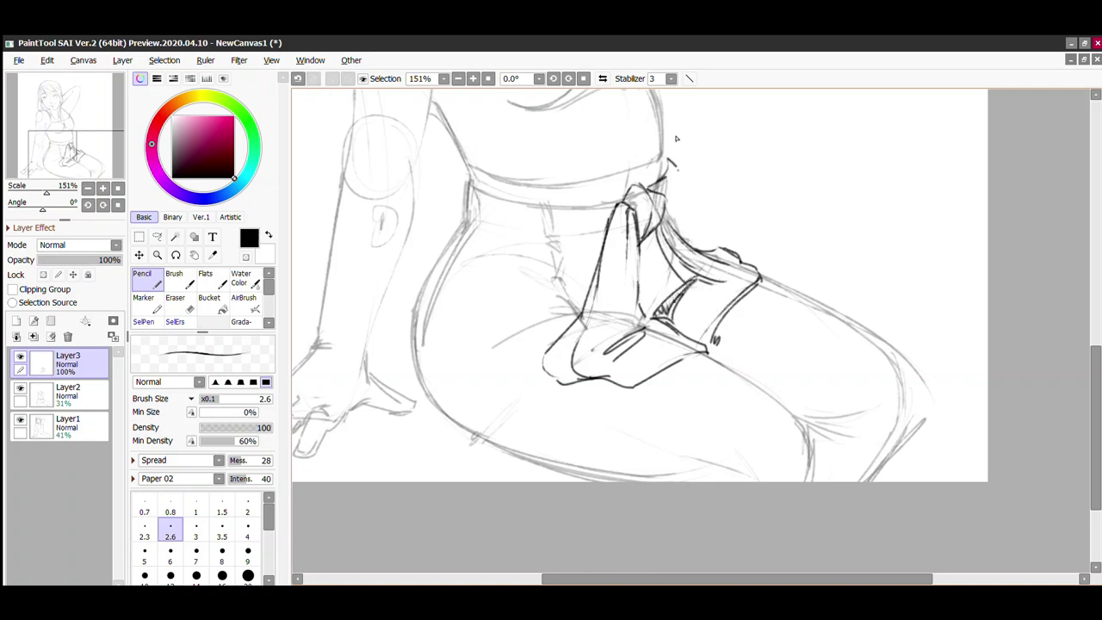
drag(463, 172, 628, 201)
mouse_move(460, 164)
mouse_down()
mouse_move(471, 184)
mouse_move(440, 233)
mouse_move(607, 225)
mouse_up()
drag(469, 209, 606, 207)
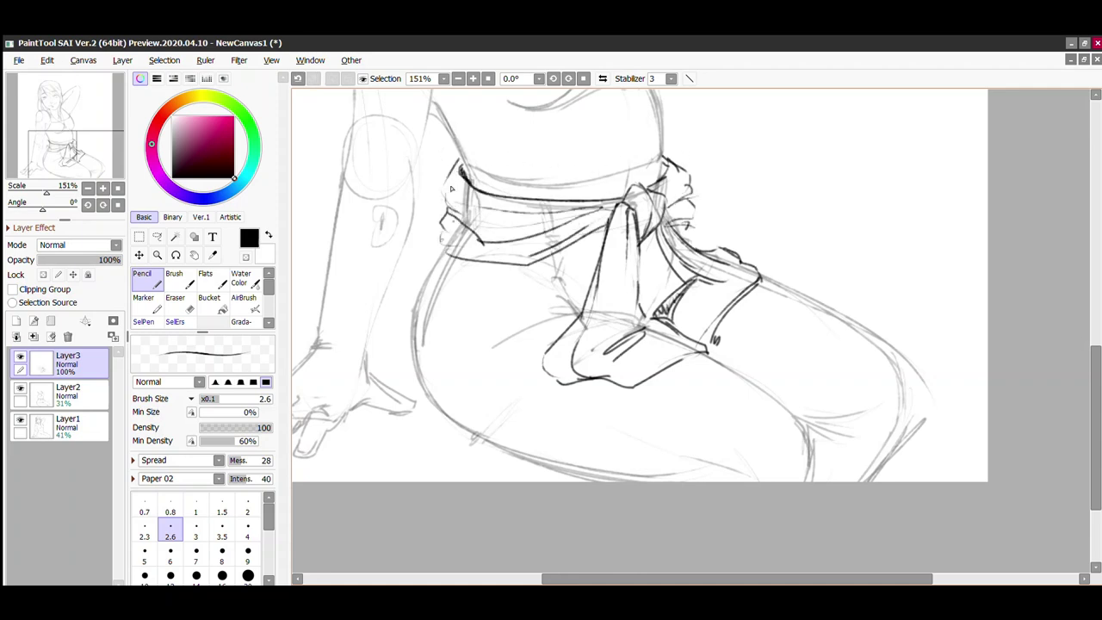
drag(414, 277, 564, 199)
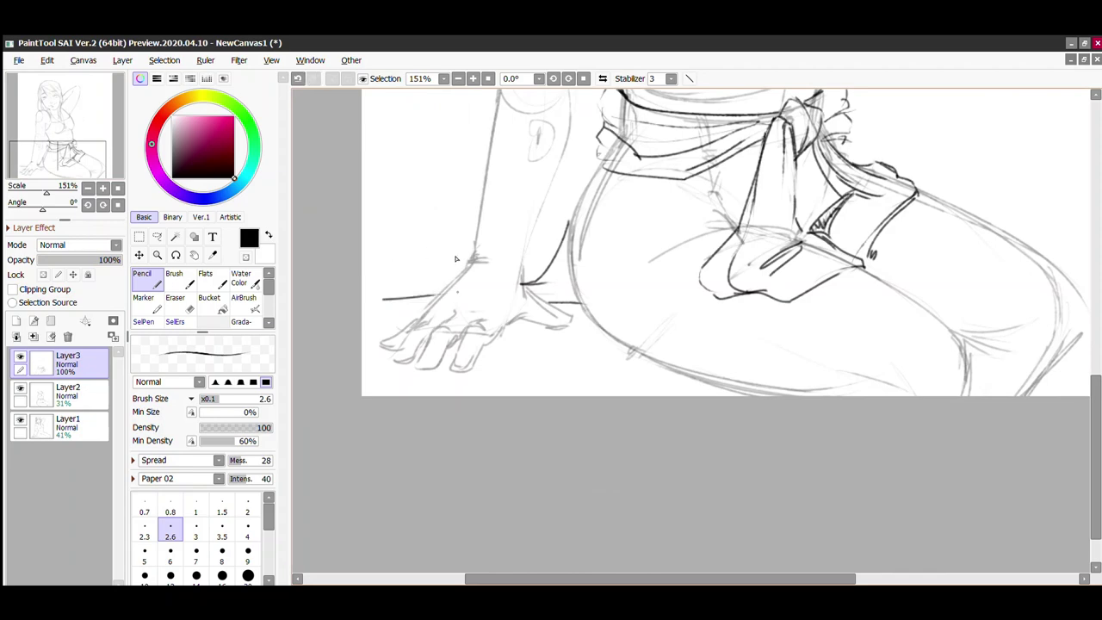
Step: On Layer1, erase the doubled rough lines around the bust with a large eraser
drag(403, 274, 413, 470)
click(68, 422)
key(e)
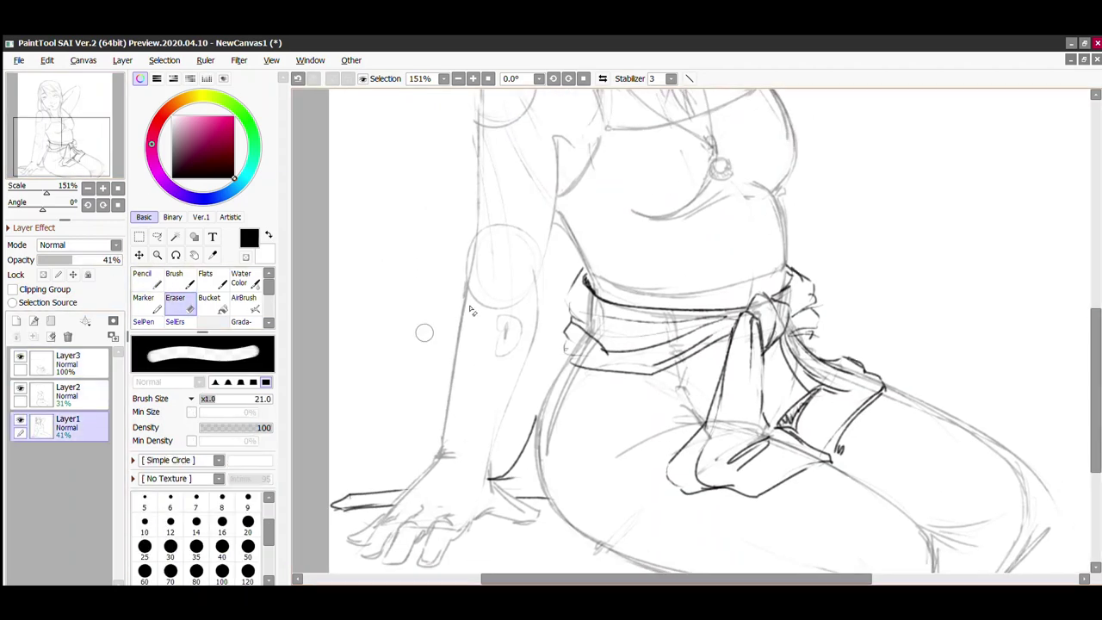
drag(537, 397, 416, 251)
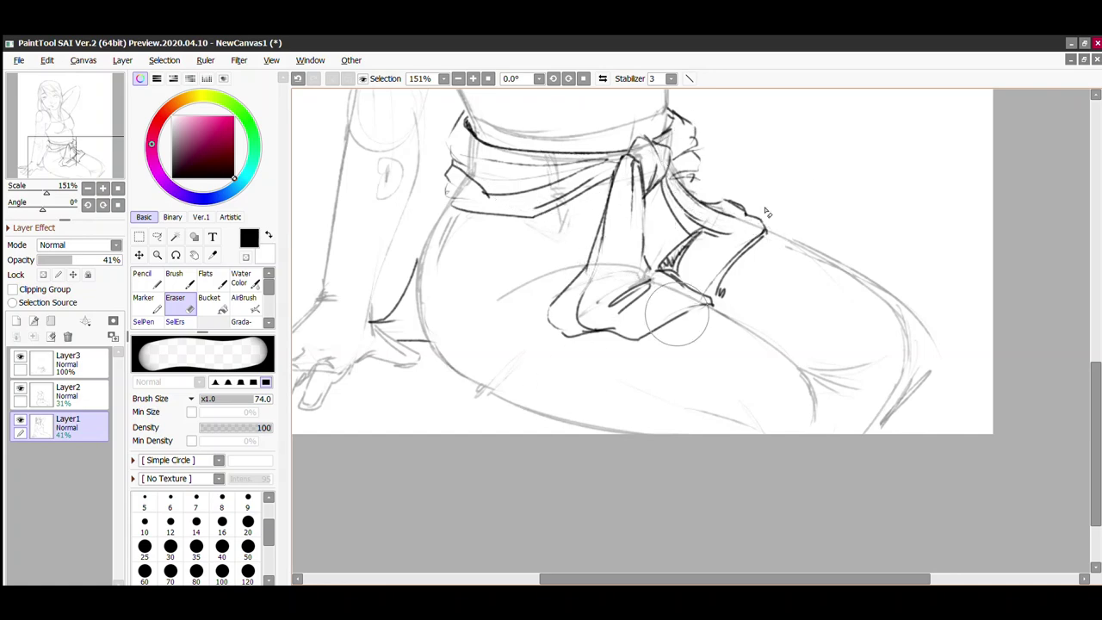
scroll(602, 306, up, 5)
drag(706, 344, 702, 258)
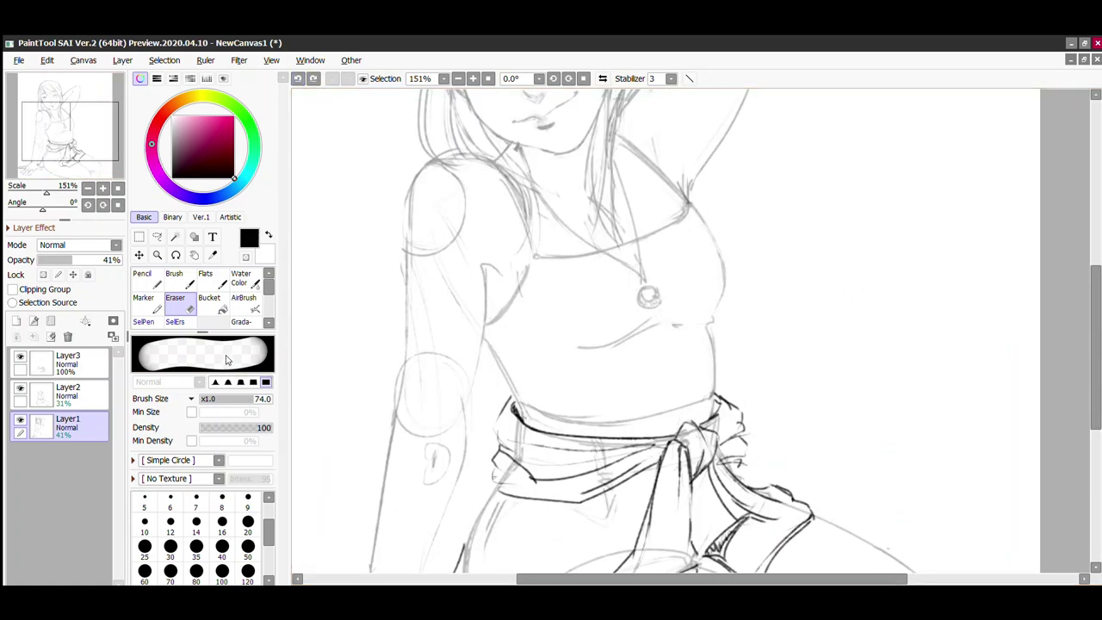
Step: On Layer2, erase faint lines across the tied shirt and lower sleeve at size 30
click(170, 546)
scroll(601, 247, down, 1)
click(68, 392)
mouse_move(472, 354)
mouse_down()
mouse_move(582, 393)
mouse_move(508, 418)
mouse_up()
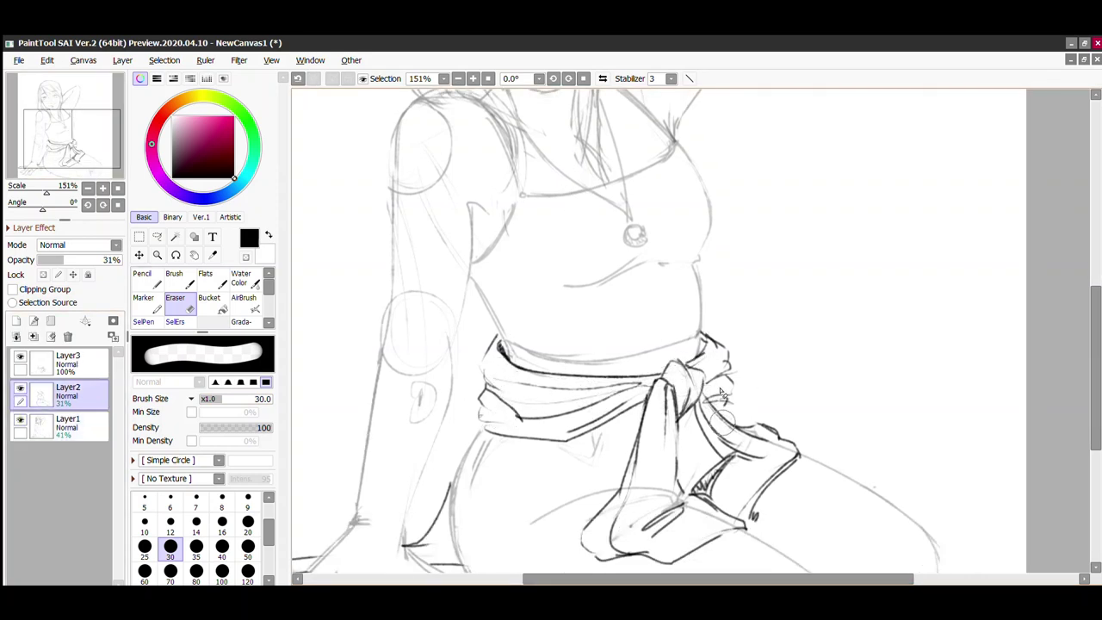
drag(651, 458, 611, 525)
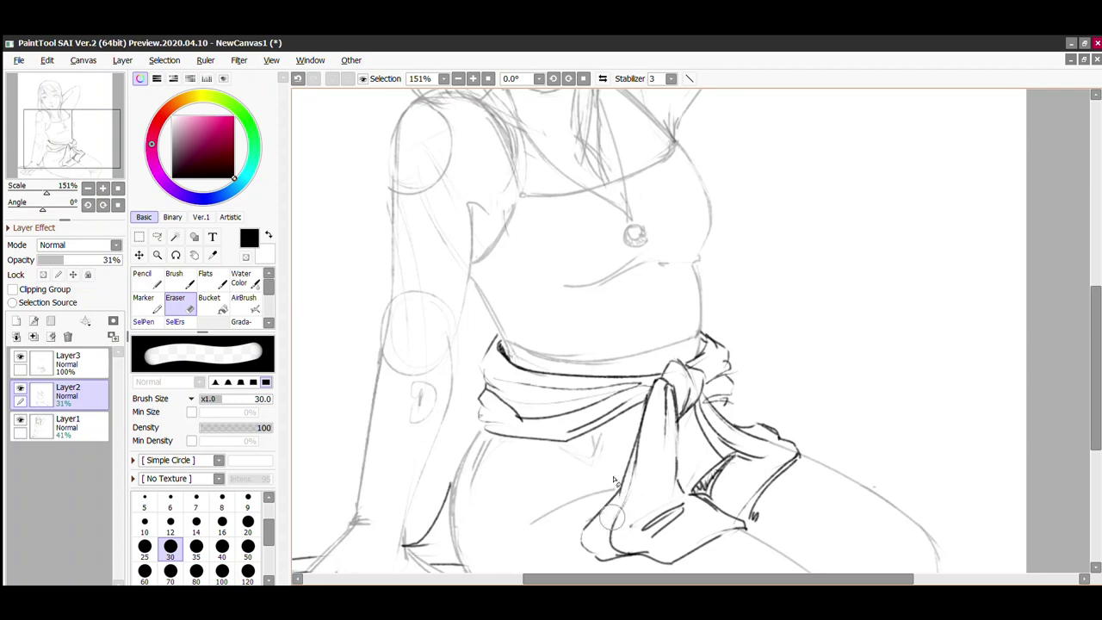